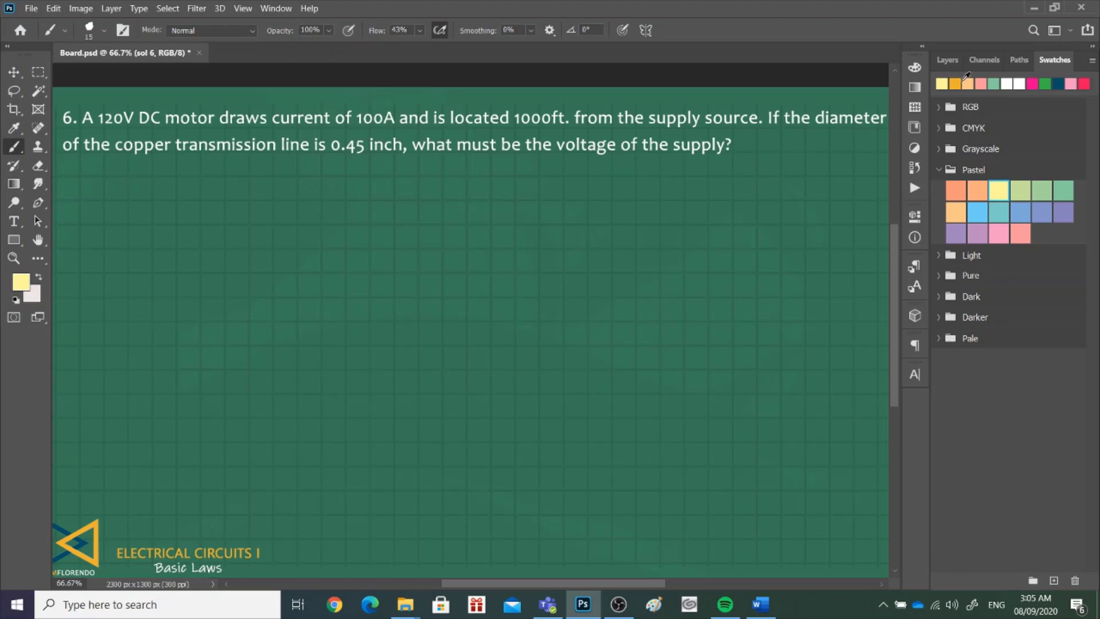
- Draw the green rectangular circuit loop below the question
{"action": "left_click", "coordinate": [956, 83]}
{"action": "left_click_drag", "start_coordinate": [126, 181], "coordinate": [275, 171]}
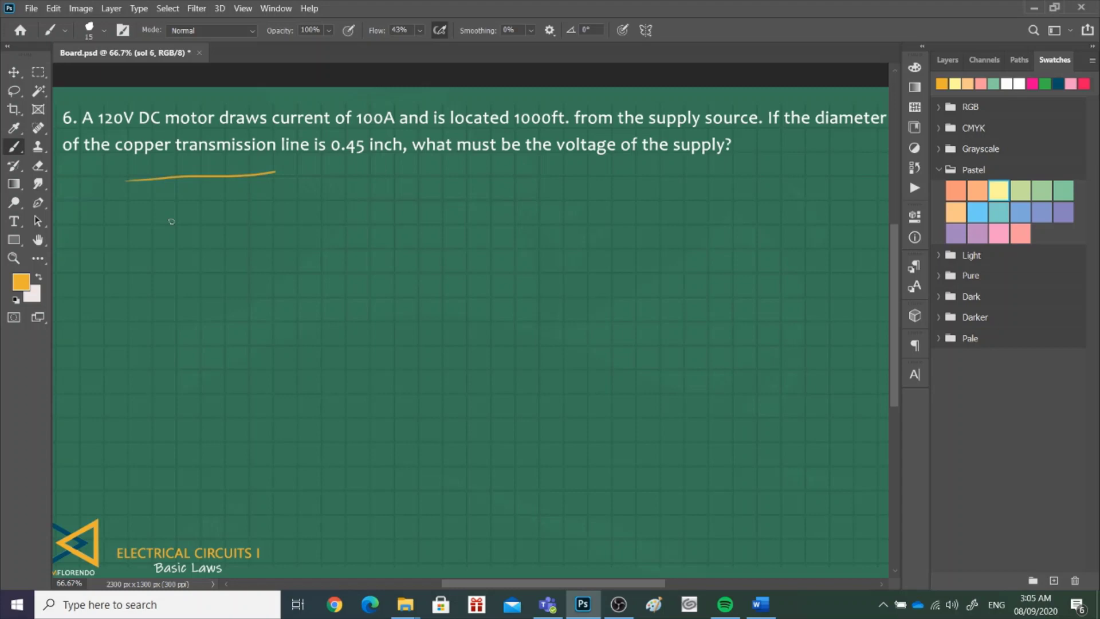
{"action": "key", "text": "ctrl+z"}
{"action": "left_click", "coordinate": [993, 83]}
{"action": "left_click_drag", "start_coordinate": [105, 202], "coordinate": [262, 200]}
{"action": "mouse_move", "coordinate": [112, 201]}
{"action": "left_mouse_down"}
{"action": "mouse_move", "coordinate": [112, 271]}
{"action": "mouse_move", "coordinate": [267, 272]}
{"action": "left_mouse_up"}
{"action": "left_click_drag", "start_coordinate": [262, 196], "coordinate": [265, 270]}
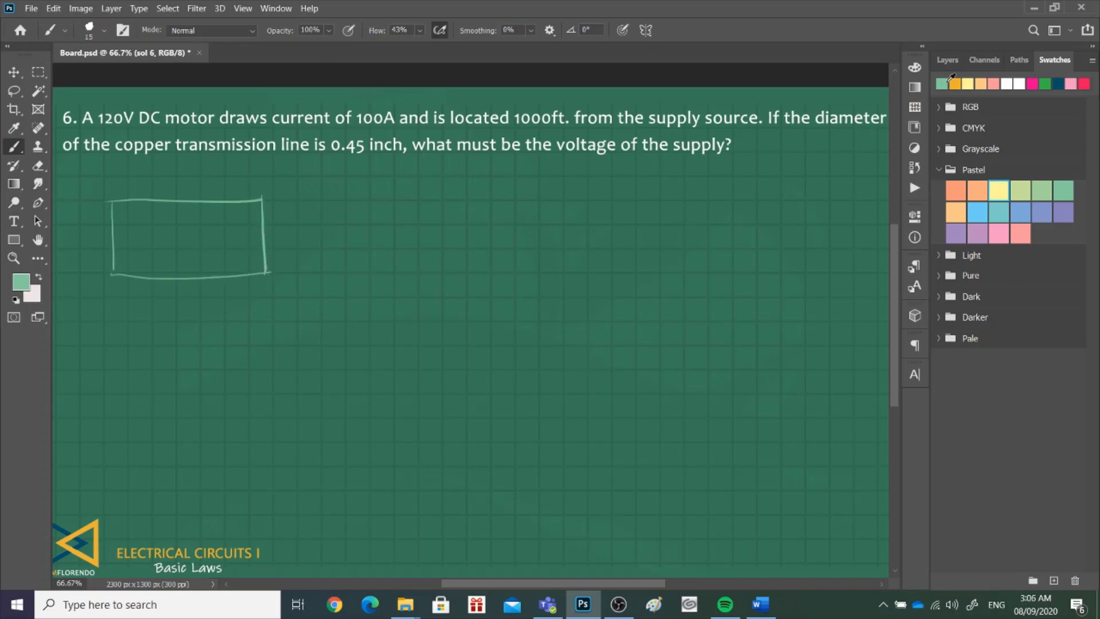
- Draw the motor on the right wire and the source labelled Vs=? on the left wire
{"action": "left_click", "coordinate": [956, 212]}
{"action": "mouse_move", "coordinate": [271, 228]}
{"action": "left_mouse_down"}
{"action": "mouse_move", "coordinate": [269, 242]}
{"action": "mouse_move", "coordinate": [274, 231]}
{"action": "left_mouse_up"}
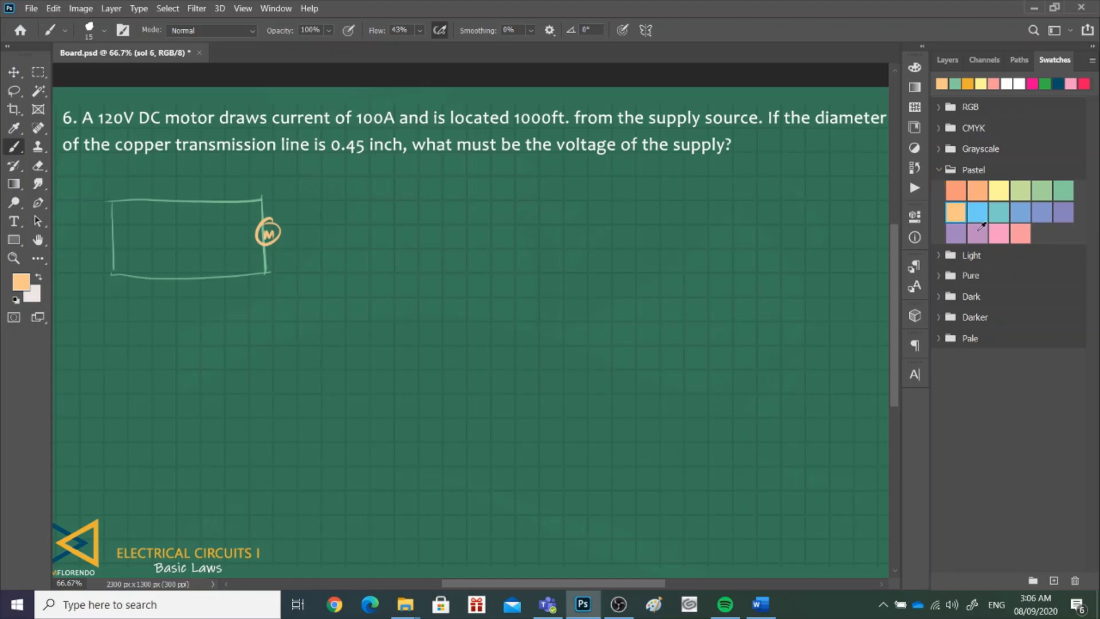
{"action": "left_click", "coordinate": [978, 190]}
{"action": "mouse_move", "coordinate": [114, 237]}
{"action": "left_mouse_down"}
{"action": "mouse_move", "coordinate": [104, 227]}
{"action": "mouse_move", "coordinate": [118, 241]}
{"action": "mouse_move", "coordinate": [68, 238]}
{"action": "mouse_move", "coordinate": [71, 223]}
{"action": "mouse_move", "coordinate": [72, 239]}
{"action": "mouse_move", "coordinate": [84, 231]}
{"action": "left_mouse_up"}
{"action": "left_click_drag", "start_coordinate": [77, 236], "coordinate": [87, 236]}
{"action": "left_click", "coordinate": [89, 248]}
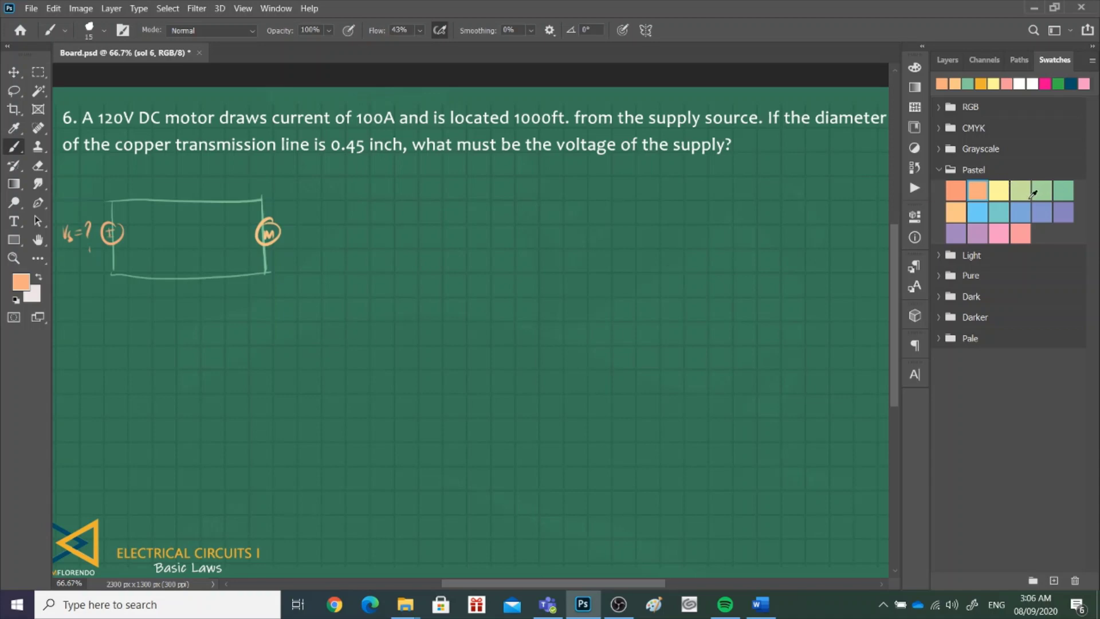
- Draw resistor R with a 100A current arrow and add polarity marks on motor and resistor
{"action": "mouse_move", "coordinate": [163, 202]}
{"action": "left_mouse_down"}
{"action": "mouse_move", "coordinate": [198, 203]}
{"action": "mouse_move", "coordinate": [187, 187]}
{"action": "left_mouse_up"}
{"action": "mouse_move", "coordinate": [159, 224]}
{"action": "left_mouse_down"}
{"action": "mouse_move", "coordinate": [209, 226]}
{"action": "mouse_move", "coordinate": [179, 240]}
{"action": "left_mouse_up"}
{"action": "left_click_drag", "start_coordinate": [185, 231], "coordinate": [203, 241]}
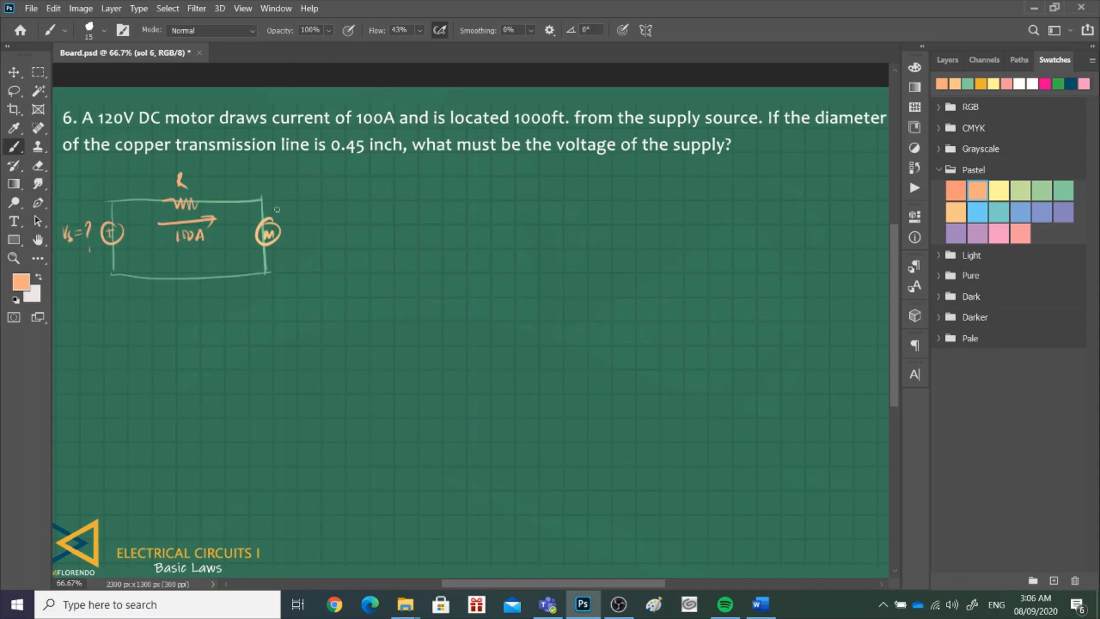
{"action": "left_click_drag", "start_coordinate": [252, 220], "coordinate": [252, 224]}
{"action": "left_click_drag", "start_coordinate": [250, 223], "coordinate": [253, 241]}
{"action": "left_click_drag", "start_coordinate": [153, 205], "coordinate": [153, 210]}
{"action": "left_click_drag", "start_coordinate": [150, 208], "coordinate": [212, 204]}
- Label the motor 120V with ticked lines above and below the label
{"action": "left_click_drag", "start_coordinate": [300, 228], "coordinate": [301, 239]}
{"action": "left_click_drag", "start_coordinate": [310, 229], "coordinate": [311, 237]}
{"action": "left_click_drag", "start_coordinate": [316, 230], "coordinate": [332, 227]}
{"action": "left_click_drag", "start_coordinate": [266, 211], "coordinate": [320, 209]}
{"action": "left_click_drag", "start_coordinate": [268, 257], "coordinate": [324, 256]}
{"action": "left_click_drag", "start_coordinate": [301, 200], "coordinate": [301, 211]}
{"action": "left_click_drag", "start_coordinate": [304, 251], "coordinate": [304, 259]}
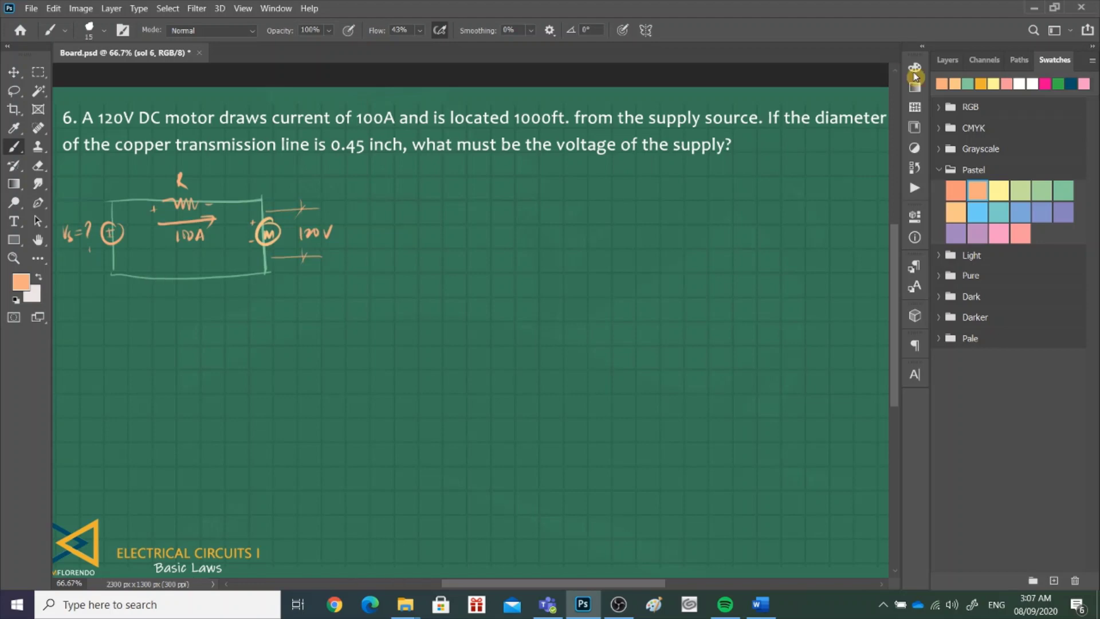
- Write 'Given: l = 1000 ft' in yellow beside the circuit
{"action": "left_click", "coordinate": [998, 81]}
{"action": "mouse_move", "coordinate": [417, 174]}
{"action": "left_mouse_down"}
{"action": "mouse_move", "coordinate": [408, 184]}
{"action": "mouse_move", "coordinate": [424, 190]}
{"action": "left_mouse_up"}
{"action": "mouse_move", "coordinate": [428, 181]}
{"action": "left_mouse_down"}
{"action": "mouse_move", "coordinate": [490, 208]}
{"action": "mouse_move", "coordinate": [517, 197]}
{"action": "left_mouse_up"}
{"action": "left_click", "coordinate": [457, 180]}
{"action": "left_click", "coordinate": [457, 191]}
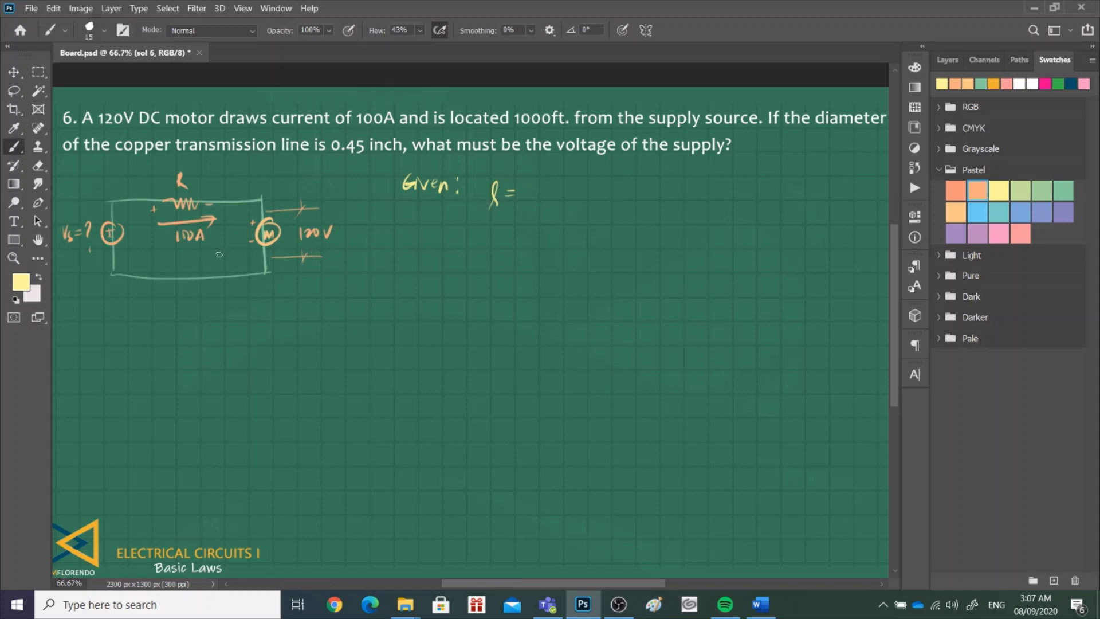
{"action": "left_click_drag", "start_coordinate": [535, 182], "coordinate": [533, 195]}
{"action": "left_click_drag", "start_coordinate": [541, 184], "coordinate": [549, 186]}
{"action": "left_click_drag", "start_coordinate": [559, 185], "coordinate": [578, 188]}
{"action": "mouse_move", "coordinate": [583, 179]}
{"action": "left_mouse_down"}
{"action": "mouse_move", "coordinate": [582, 196]}
{"action": "mouse_move", "coordinate": [589, 183]}
{"action": "left_mouse_up"}
- Add d = 0.45 in below the length and a small mark under the question number
{"action": "left_click_drag", "start_coordinate": [504, 216], "coordinate": [510, 207]}
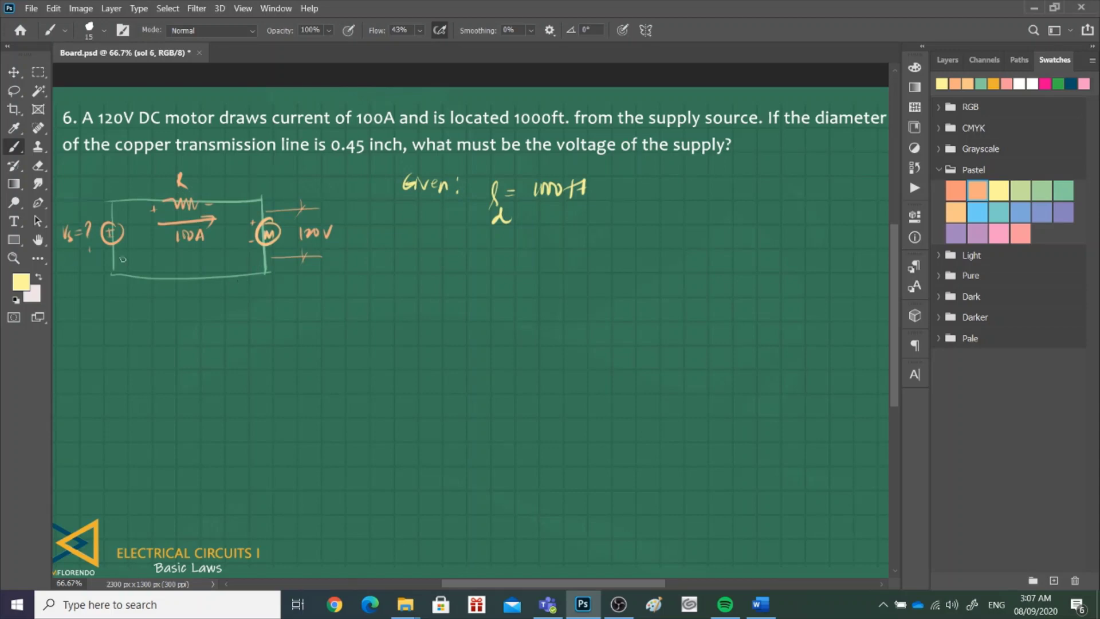
{"action": "mouse_move", "coordinate": [522, 209]}
{"action": "left_mouse_down"}
{"action": "mouse_move", "coordinate": [595, 225]}
{"action": "mouse_move", "coordinate": [609, 220]}
{"action": "mouse_move", "coordinate": [600, 205]}
{"action": "left_mouse_up"}
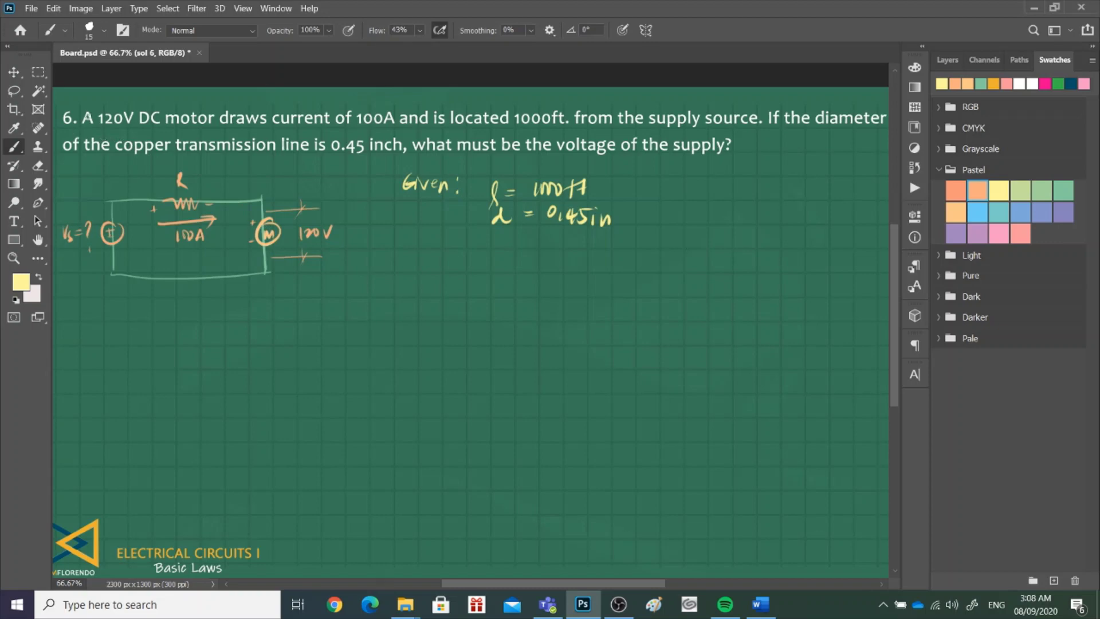
{"action": "left_click_drag", "start_coordinate": [68, 131], "coordinate": [79, 123]}
- Draw the loop arrow and begin the equation with -Vs, erasing a stray equals sign
{"action": "mouse_move", "coordinate": [164, 232]}
{"action": "left_mouse_down"}
{"action": "mouse_move", "coordinate": [209, 235]}
{"action": "mouse_move", "coordinate": [166, 260]}
{"action": "left_mouse_up"}
{"action": "mouse_move", "coordinate": [83, 311]}
{"action": "left_mouse_down"}
{"action": "mouse_move", "coordinate": [110, 307]}
{"action": "mouse_move", "coordinate": [108, 321]}
{"action": "left_mouse_up"}
{"action": "left_click_drag", "start_coordinate": [119, 309], "coordinate": [129, 315]}
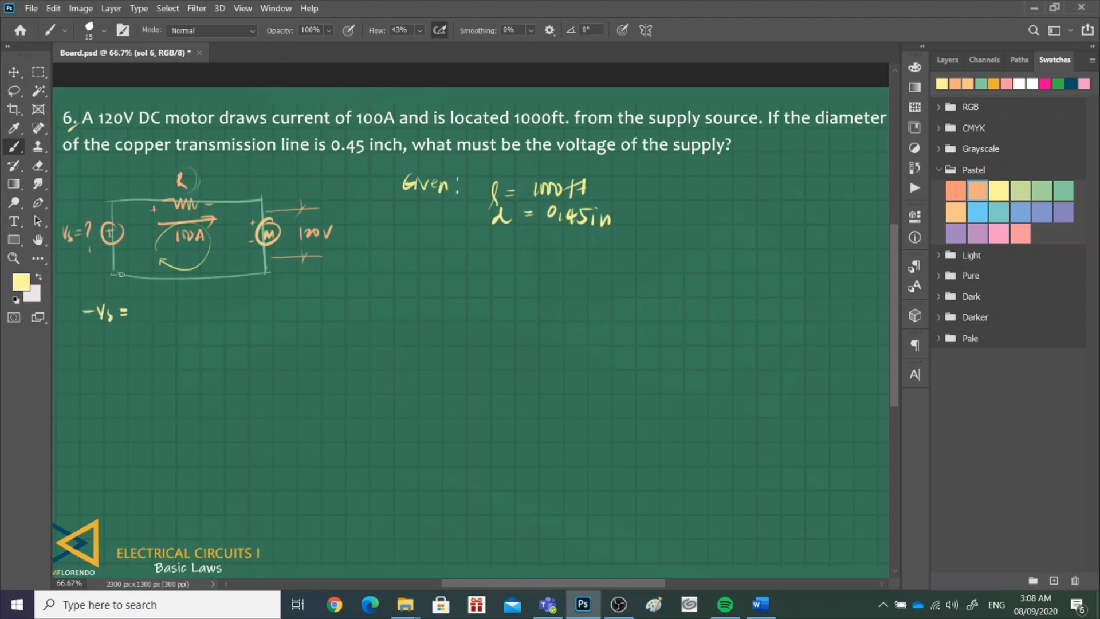
{"action": "key", "text": "e"}
{"action": "left_click_drag", "start_coordinate": [128, 313], "coordinate": [126, 310]}
{"action": "key", "text": "b"}
- Label the current I = 100A in peach orange
{"action": "left_click", "coordinate": [953, 84]}
{"action": "mouse_move", "coordinate": [161, 240]}
{"action": "left_mouse_down"}
{"action": "mouse_move", "coordinate": [165, 231]}
{"action": "mouse_move", "coordinate": [178, 237]}
{"action": "left_mouse_up"}
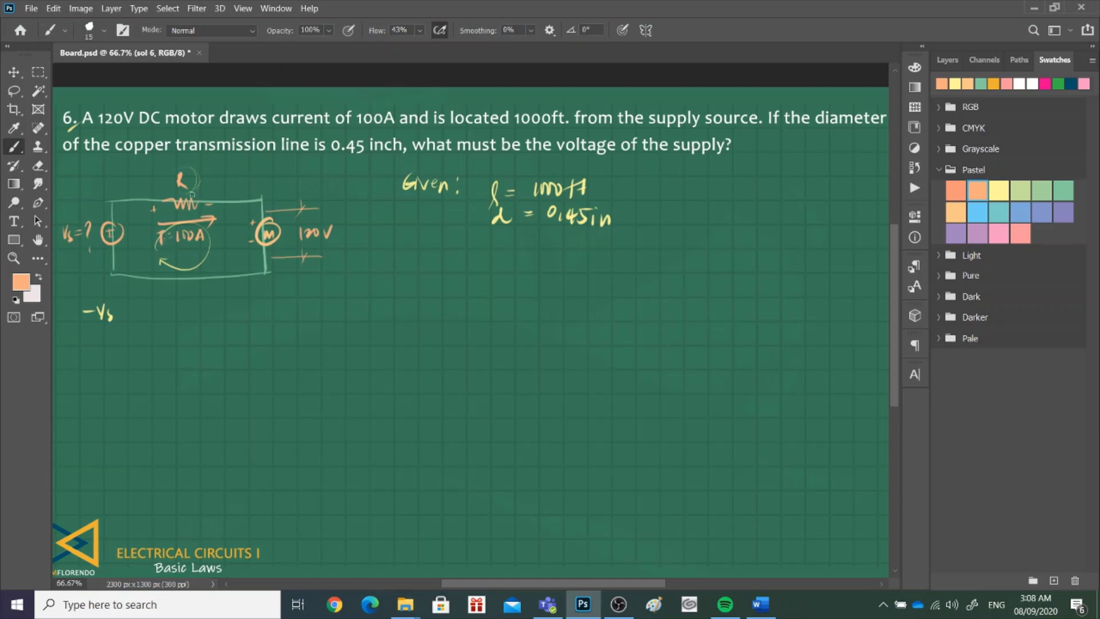
{"action": "left_click_drag", "start_coordinate": [156, 246], "coordinate": [166, 245]}
{"action": "left_click_drag", "start_coordinate": [121, 311], "coordinate": [125, 319]}
{"action": "key", "text": "ctrl+z"}
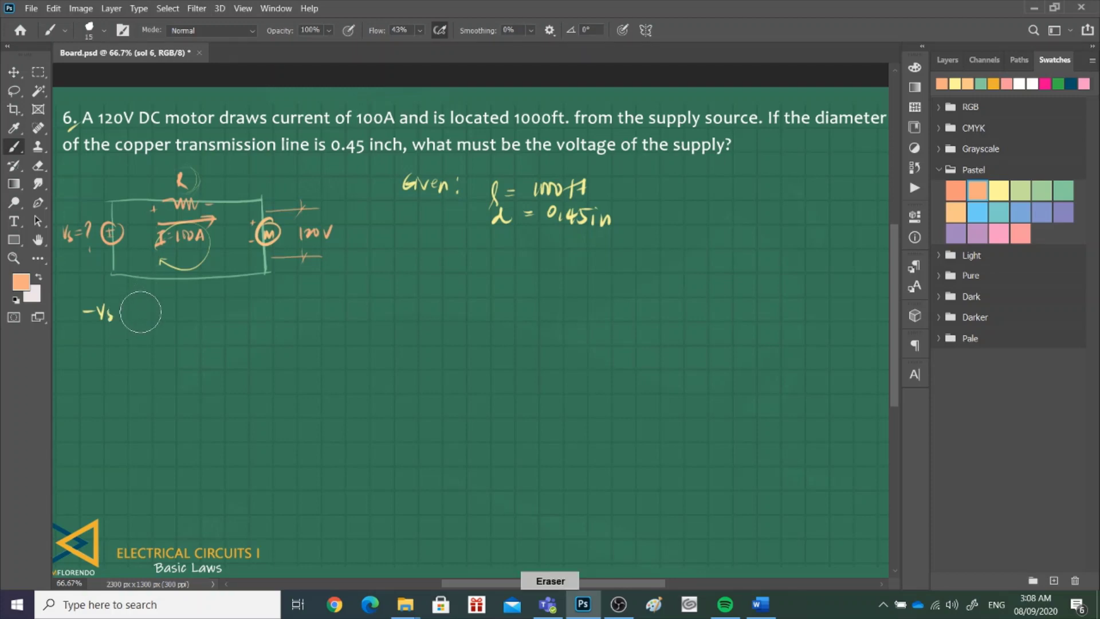
{"action": "key", "text": "ctrl+z"}
- Write + IR after -Vs in yellow
{"action": "left_click", "coordinate": [955, 83]}
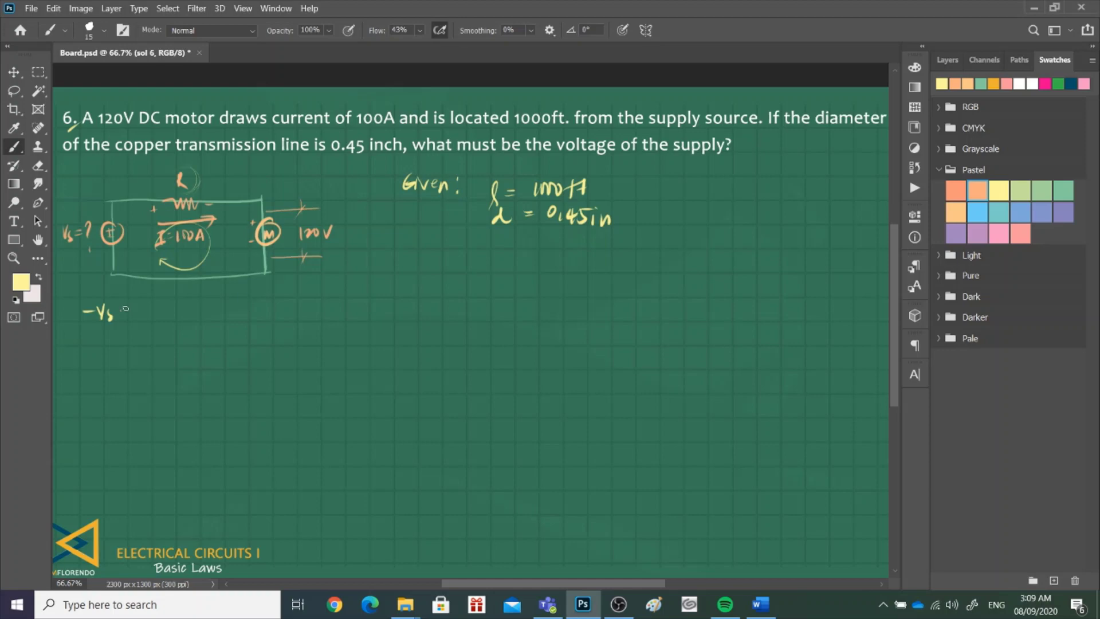
{"action": "left_click_drag", "start_coordinate": [122, 311], "coordinate": [138, 310]}
{"action": "mouse_move", "coordinate": [131, 303]}
{"action": "left_mouse_down"}
{"action": "mouse_move", "coordinate": [132, 320]}
{"action": "mouse_move", "coordinate": [148, 318]}
{"action": "mouse_move", "coordinate": [153, 305]}
{"action": "left_mouse_up"}
{"action": "mouse_move", "coordinate": [161, 308]}
{"action": "left_mouse_down"}
{"action": "mouse_move", "coordinate": [162, 323]}
{"action": "mouse_move", "coordinate": [197, 312]}
{"action": "left_mouse_up"}
- Label the motor voltage VL and finish the equation with + VL = 0
{"action": "left_click", "coordinate": [955, 83]}
{"action": "left_click_drag", "start_coordinate": [283, 229], "coordinate": [293, 244]}
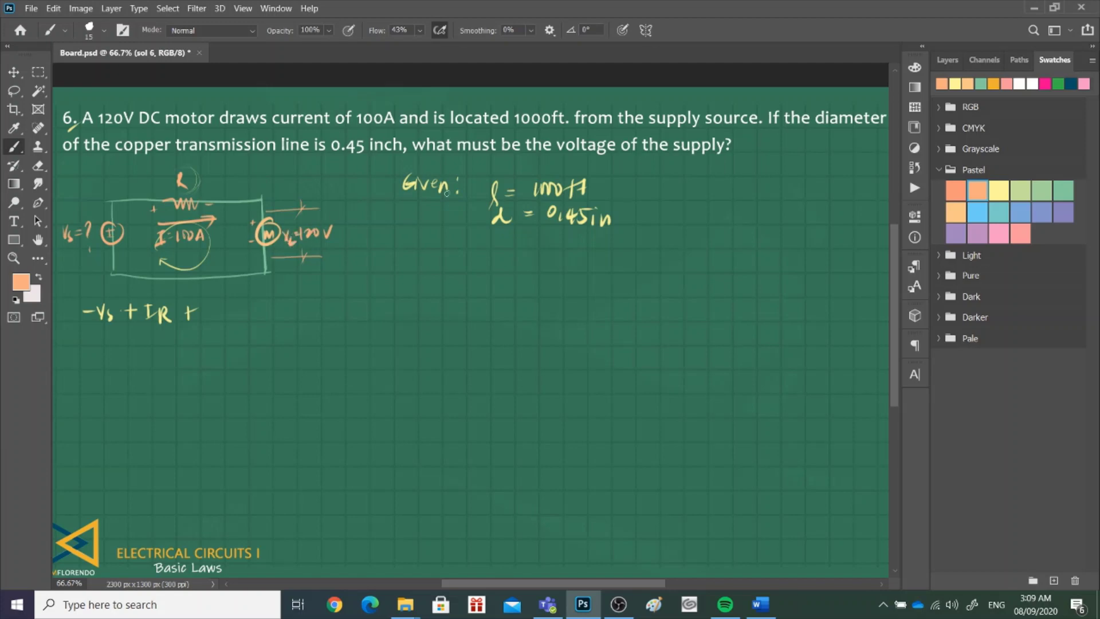
{"action": "left_click", "coordinate": [955, 83]}
{"action": "mouse_move", "coordinate": [201, 307]}
{"action": "left_mouse_down"}
{"action": "mouse_move", "coordinate": [221, 322]}
{"action": "mouse_move", "coordinate": [240, 310]}
{"action": "left_mouse_up"}
{"action": "left_click_drag", "start_coordinate": [230, 315], "coordinate": [250, 307]}
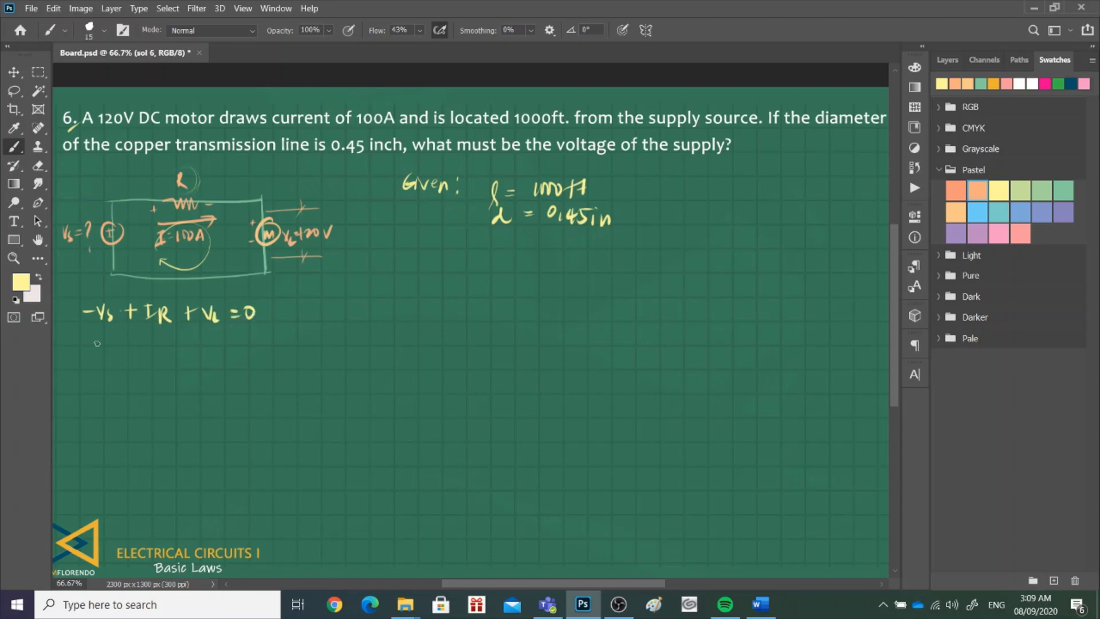
- Write Vs = VL + IR below the loop equation
{"action": "mouse_move", "coordinate": [87, 339]}
{"action": "left_mouse_down"}
{"action": "mouse_move", "coordinate": [92, 354]}
{"action": "mouse_move", "coordinate": [97, 340]}
{"action": "left_mouse_up"}
{"action": "mouse_move", "coordinate": [106, 347]}
{"action": "left_mouse_down"}
{"action": "mouse_move", "coordinate": [103, 359]}
{"action": "mouse_move", "coordinate": [125, 345]}
{"action": "left_mouse_up"}
{"action": "mouse_move", "coordinate": [116, 351]}
{"action": "left_mouse_down"}
{"action": "mouse_move", "coordinate": [167, 361]}
{"action": "mouse_move", "coordinate": [156, 342]}
{"action": "mouse_move", "coordinate": [161, 358]}
{"action": "mouse_move", "coordinate": [177, 348]}
{"action": "left_mouse_up"}
{"action": "key", "text": "e"}
{"action": "key", "text": "b"}
{"action": "mouse_move", "coordinate": [189, 336]}
{"action": "left_mouse_down"}
{"action": "mouse_move", "coordinate": [190, 351]}
{"action": "mouse_move", "coordinate": [214, 358]}
{"action": "left_mouse_up"}
- Draw a box around Vs = VL + IR
{"action": "left_click_drag", "start_coordinate": [77, 331], "coordinate": [231, 327]}
{"action": "mouse_move", "coordinate": [75, 331]}
{"action": "left_mouse_down"}
{"action": "mouse_move", "coordinate": [76, 367]}
{"action": "mouse_move", "coordinate": [224, 374]}
{"action": "left_mouse_up"}
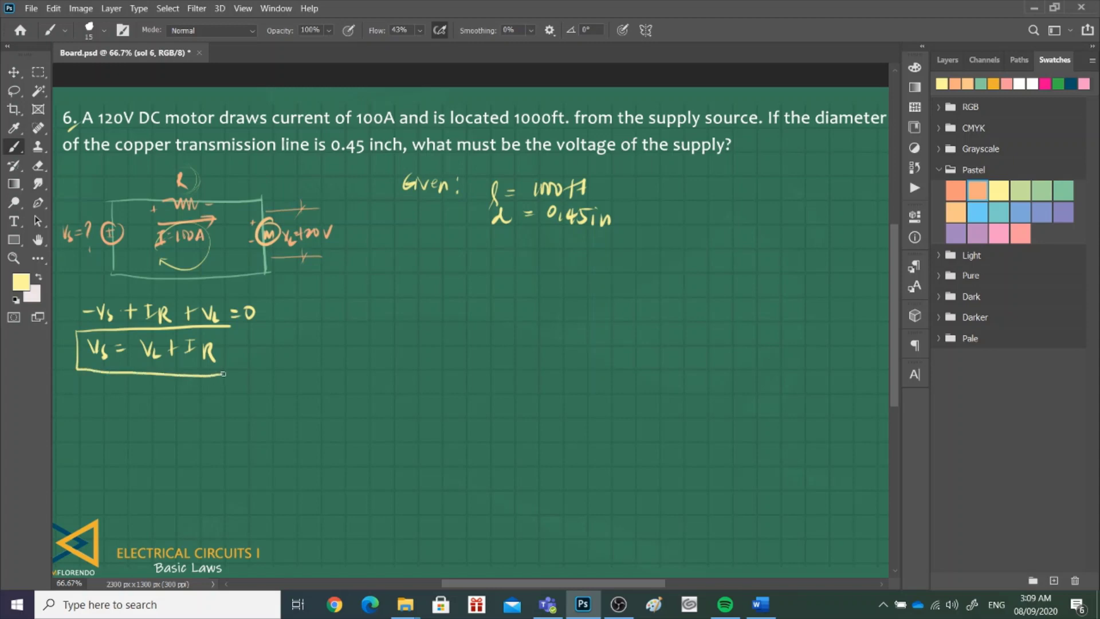
{"action": "key", "text": "ctrl+z"}
{"action": "left_click_drag", "start_coordinate": [80, 371], "coordinate": [234, 370]}
{"action": "left_click_drag", "start_coordinate": [78, 333], "coordinate": [81, 373]}
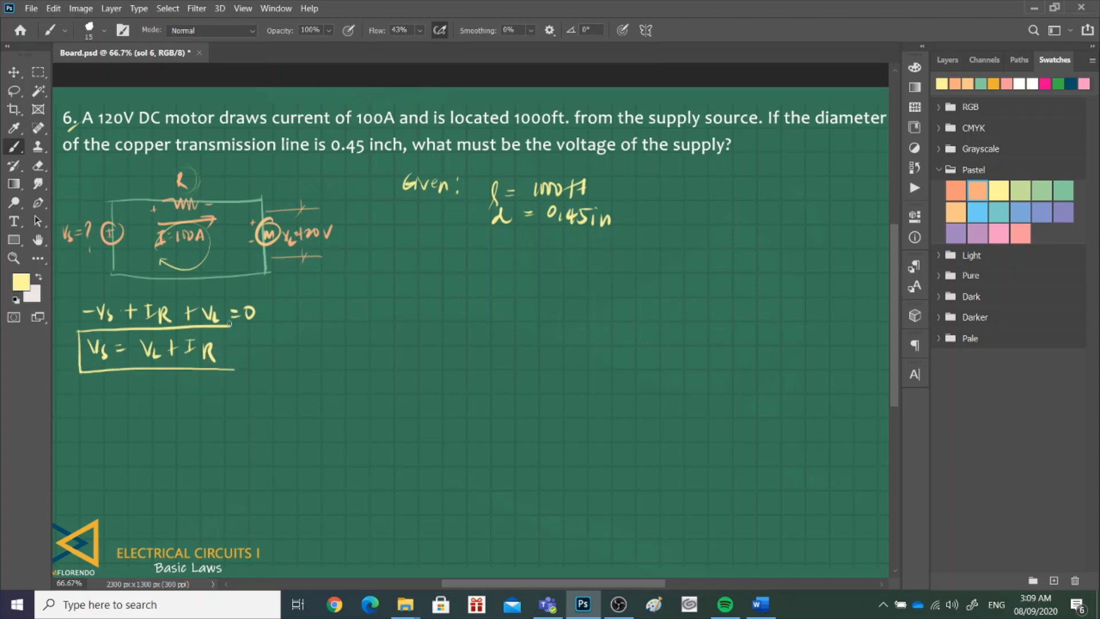
{"action": "left_click_drag", "start_coordinate": [230, 325], "coordinate": [233, 372]}
{"action": "left_click_drag", "start_coordinate": [155, 364], "coordinate": [145, 372]}
- Undo the marks under VL and I, then mark the I in orange
{"action": "key", "text": "ctrl+z"}
{"action": "key", "text": "ctrl+z"}
{"action": "left_click", "coordinate": [991, 82]}
{"action": "mouse_move", "coordinate": [191, 355]}
{"action": "left_mouse_down"}
{"action": "mouse_move", "coordinate": [219, 371]}
{"action": "mouse_move", "coordinate": [200, 351]}
{"action": "left_mouse_up"}
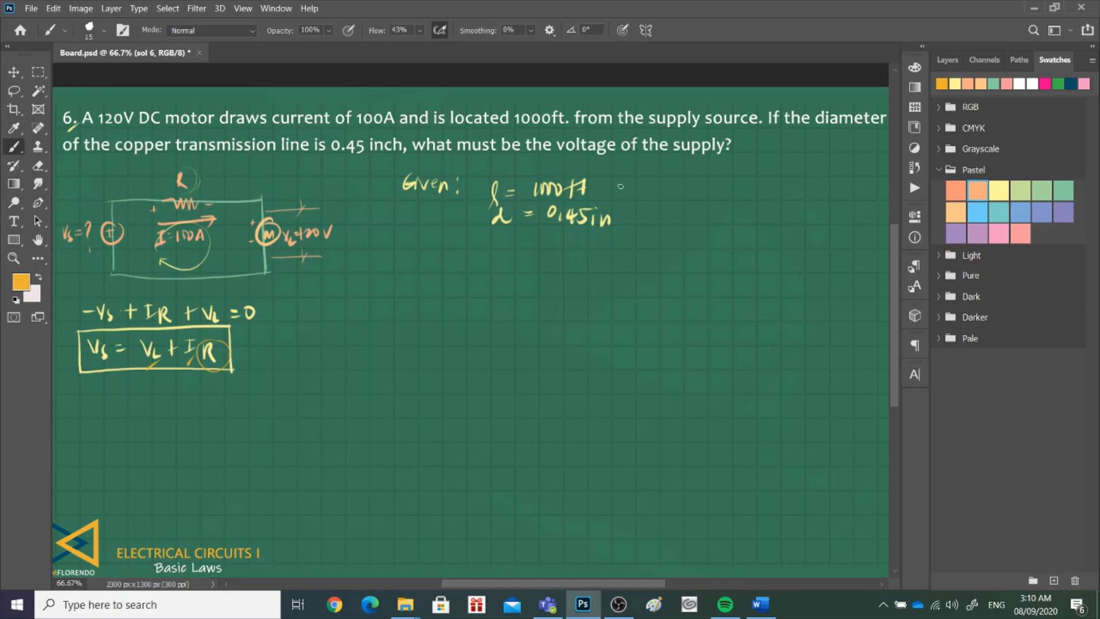
- Write the formula R = ρL/A in pale yellow beside the givens
{"action": "left_click", "coordinate": [954, 84]}
{"action": "mouse_move", "coordinate": [682, 185]}
{"action": "left_mouse_down"}
{"action": "mouse_move", "coordinate": [694, 201]}
{"action": "mouse_move", "coordinate": [708, 189]}
{"action": "left_mouse_up"}
{"action": "left_click_drag", "start_coordinate": [699, 195], "coordinate": [710, 194]}
{"action": "left_click_drag", "start_coordinate": [732, 205], "coordinate": [728, 207]}
{"action": "left_click_drag", "start_coordinate": [762, 175], "coordinate": [773, 183]}
{"action": "left_click_drag", "start_coordinate": [756, 190], "coordinate": [779, 188]}
{"action": "mouse_move", "coordinate": [760, 211]}
{"action": "left_mouse_down"}
{"action": "mouse_move", "coordinate": [767, 197]}
{"action": "mouse_move", "coordinate": [773, 211]}
{"action": "left_mouse_up"}
{"action": "left_click_drag", "start_coordinate": [761, 207], "coordinate": [774, 205]}
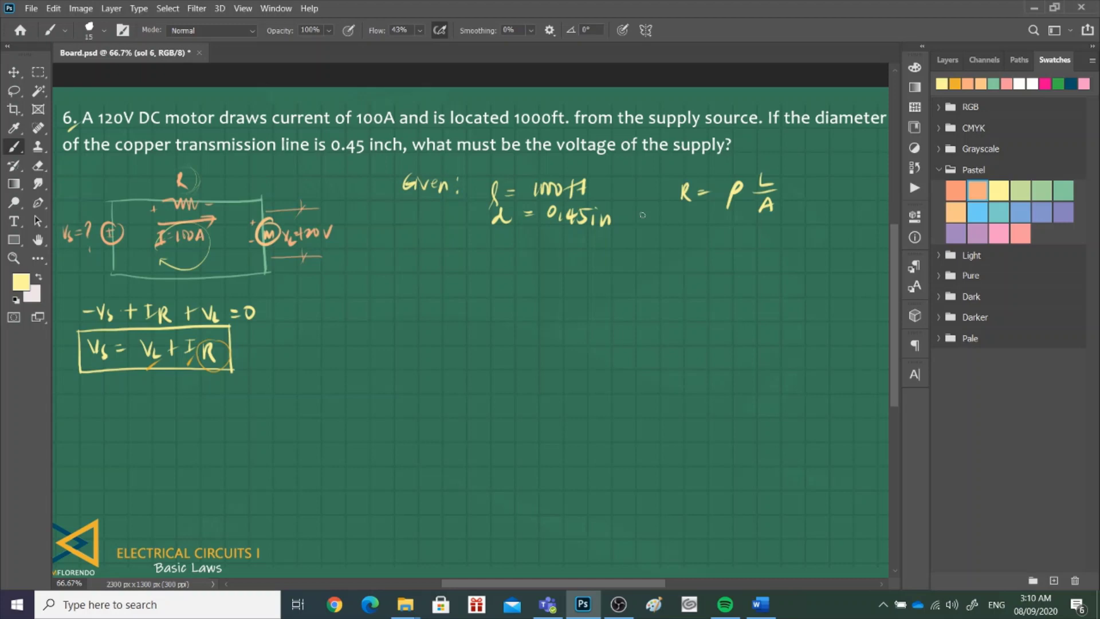
- Write ρ = 10.37 Ω·cmil/ft, fixing the unit, and start a d = line
{"action": "mouse_move", "coordinate": [663, 255]}
{"action": "left_mouse_down"}
{"action": "mouse_move", "coordinate": [671, 241]}
{"action": "mouse_move", "coordinate": [697, 243]}
{"action": "left_mouse_up"}
{"action": "mouse_move", "coordinate": [714, 235]}
{"action": "left_mouse_down"}
{"action": "mouse_move", "coordinate": [741, 235]}
{"action": "mouse_move", "coordinate": [818, 235]}
{"action": "mouse_move", "coordinate": [843, 265]}
{"action": "left_mouse_up"}
{"action": "left_click_drag", "start_coordinate": [839, 259], "coordinate": [851, 256]}
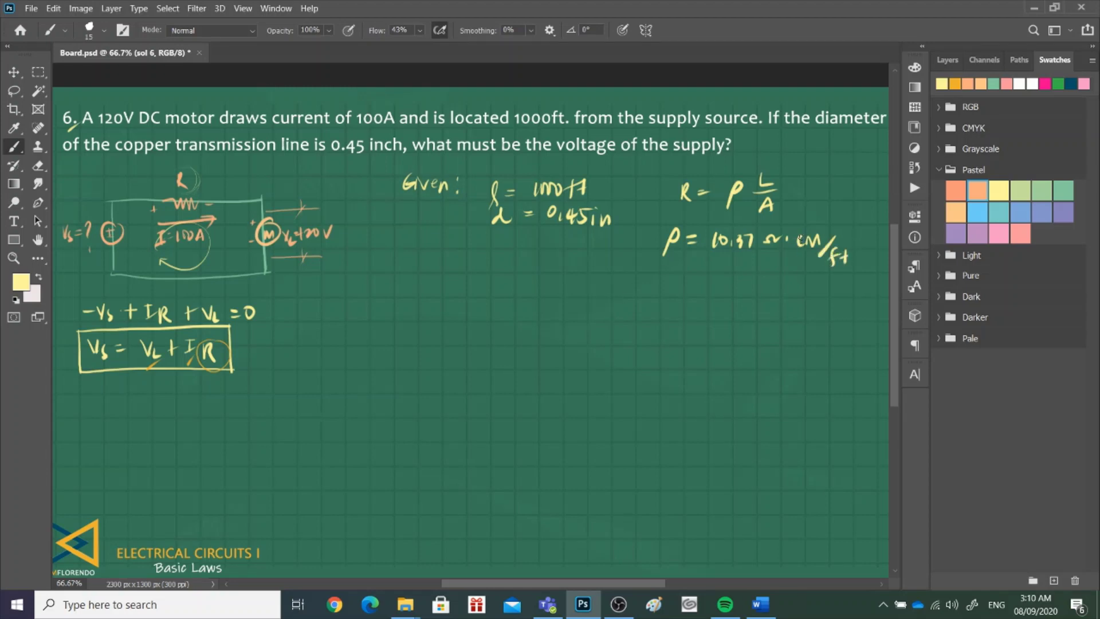
{"action": "key", "text": "e"}
{"action": "mouse_move", "coordinate": [804, 238]}
{"action": "left_mouse_down"}
{"action": "mouse_move", "coordinate": [815, 236]}
{"action": "mouse_move", "coordinate": [797, 243]}
{"action": "mouse_move", "coordinate": [823, 250]}
{"action": "left_mouse_up"}
{"action": "key", "text": "b"}
{"action": "mouse_move", "coordinate": [477, 236]}
{"action": "left_mouse_down"}
{"action": "mouse_move", "coordinate": [471, 246]}
{"action": "mouse_move", "coordinate": [489, 239]}
{"action": "left_mouse_up"}
{"action": "mouse_move", "coordinate": [481, 245]}
{"action": "left_mouse_down"}
{"action": "mouse_move", "coordinate": [504, 238]}
{"action": "mouse_move", "coordinate": [527, 250]}
{"action": "left_mouse_up"}
- Write 0.45 in × 1000 mil/1 in and cross out the inches in orange
{"action": "left_click", "coordinate": [515, 248]}
{"action": "left_click_drag", "start_coordinate": [536, 242], "coordinate": [555, 252]}
{"action": "left_click_drag", "start_coordinate": [555, 244], "coordinate": [547, 252]}
{"action": "left_click_drag", "start_coordinate": [567, 248], "coordinate": [612, 248]}
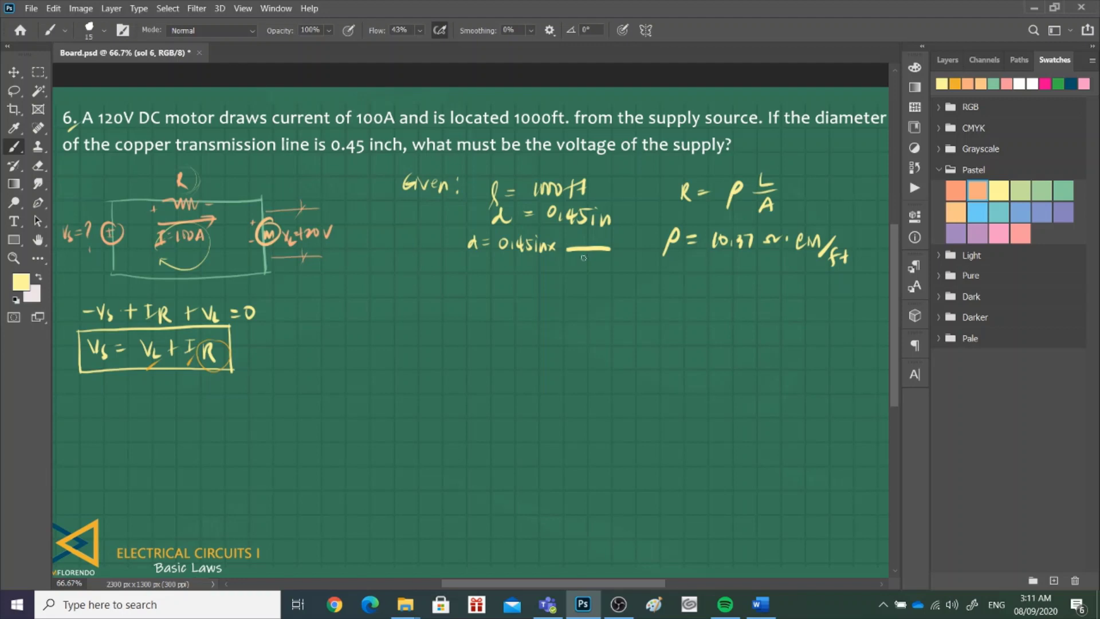
{"action": "mouse_move", "coordinate": [579, 257]}
{"action": "left_mouse_down"}
{"action": "mouse_move", "coordinate": [597, 267]}
{"action": "mouse_move", "coordinate": [574, 245]}
{"action": "left_mouse_up"}
{"action": "left_click_drag", "start_coordinate": [581, 235], "coordinate": [598, 245]}
{"action": "left_click_drag", "start_coordinate": [602, 236], "coordinate": [619, 247]}
{"action": "left_click_drag", "start_coordinate": [624, 224], "coordinate": [623, 248]}
{"action": "left_click", "coordinate": [957, 84]}
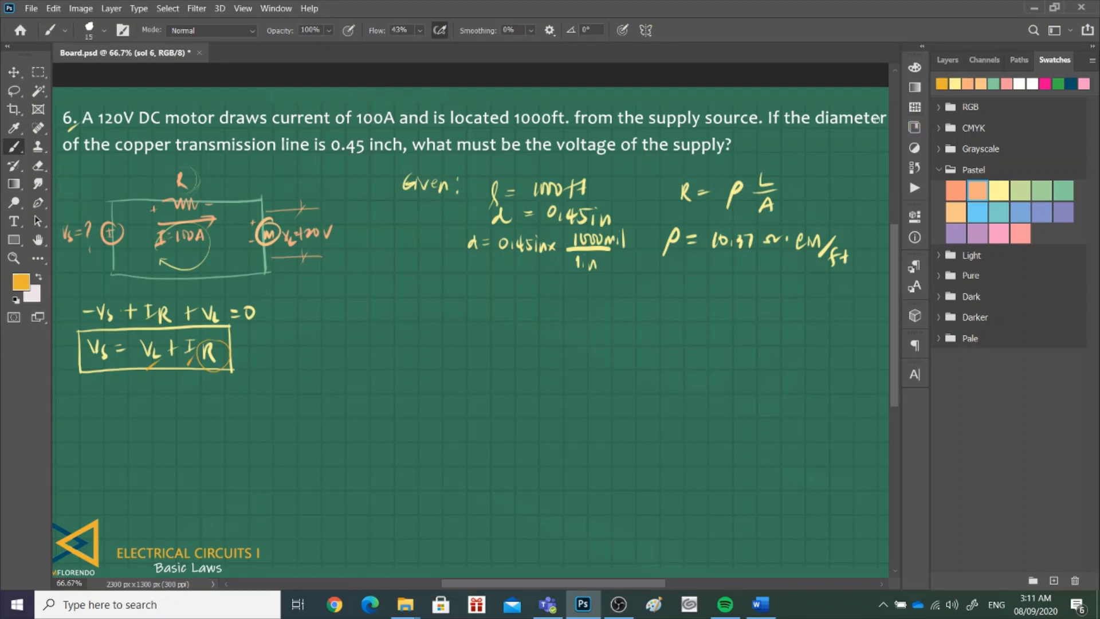
{"action": "mouse_move", "coordinate": [571, 281]}
{"action": "left_mouse_down"}
{"action": "mouse_move", "coordinate": [595, 266]}
{"action": "mouse_move", "coordinate": [556, 240]}
{"action": "left_mouse_up"}
- Write the result d = 450 mil in pale yellow below the conversion
{"action": "mouse_move", "coordinate": [472, 301]}
{"action": "left_mouse_down"}
{"action": "mouse_move", "coordinate": [476, 290]}
{"action": "mouse_move", "coordinate": [477, 307]}
{"action": "left_mouse_up"}
{"action": "key", "text": "ctrl+z"}
{"action": "left_click", "coordinate": [955, 84]}
{"action": "left_click_drag", "start_coordinate": [488, 280], "coordinate": [478, 291]}
{"action": "mouse_move", "coordinate": [485, 275]}
{"action": "left_mouse_down"}
{"action": "mouse_move", "coordinate": [485, 292]}
{"action": "mouse_move", "coordinate": [506, 279]}
{"action": "left_mouse_up"}
{"action": "left_click_drag", "start_coordinate": [493, 285], "coordinate": [528, 294]}
{"action": "mouse_move", "coordinate": [526, 284]}
{"action": "left_mouse_down"}
{"action": "mouse_move", "coordinate": [524, 300]}
{"action": "mouse_move", "coordinate": [542, 287]}
{"action": "mouse_move", "coordinate": [563, 294]}
{"action": "left_mouse_up"}
{"action": "left_click", "coordinate": [550, 293]}
{"action": "left_click_drag", "start_coordinate": [570, 278], "coordinate": [570, 294]}
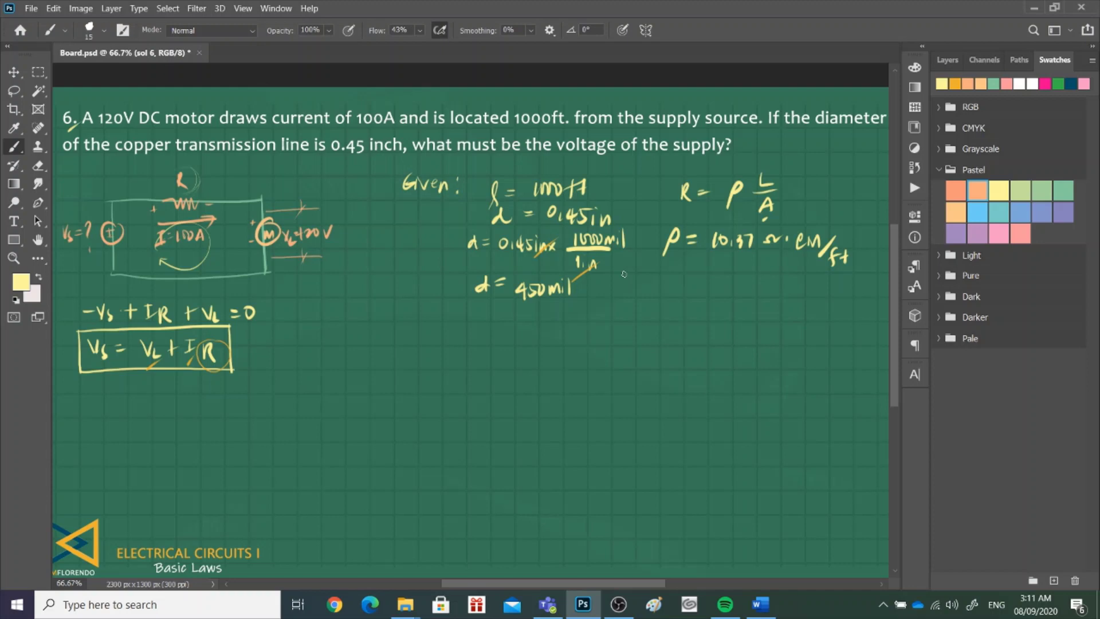
- Write ∴ CM = d² right of d = 450 mil
{"action": "left_click", "coordinate": [629, 287]}
{"action": "mouse_move", "coordinate": [659, 278]}
{"action": "left_mouse_down"}
{"action": "mouse_move", "coordinate": [652, 289]}
{"action": "mouse_move", "coordinate": [673, 278]}
{"action": "mouse_move", "coordinate": [682, 289]}
{"action": "left_mouse_up"}
{"action": "left_click_drag", "start_coordinate": [684, 280], "coordinate": [713, 288]}
{"action": "left_click_drag", "start_coordinate": [718, 276], "coordinate": [722, 281]}
- Write CM = (450 mil)² on the line below
{"action": "mouse_move", "coordinate": [657, 304]}
{"action": "left_mouse_down"}
{"action": "mouse_move", "coordinate": [657, 316]}
{"action": "mouse_move", "coordinate": [673, 303]}
{"action": "mouse_move", "coordinate": [677, 316]}
{"action": "left_mouse_up"}
{"action": "left_click_drag", "start_coordinate": [685, 306], "coordinate": [693, 305]}
{"action": "left_click_drag", "start_coordinate": [686, 310], "coordinate": [727, 316]}
{"action": "mouse_move", "coordinate": [739, 302]}
{"action": "left_mouse_down"}
{"action": "mouse_move", "coordinate": [734, 315]}
{"action": "mouse_move", "coordinate": [745, 305]}
{"action": "mouse_move", "coordinate": [761, 312]}
{"action": "left_mouse_up"}
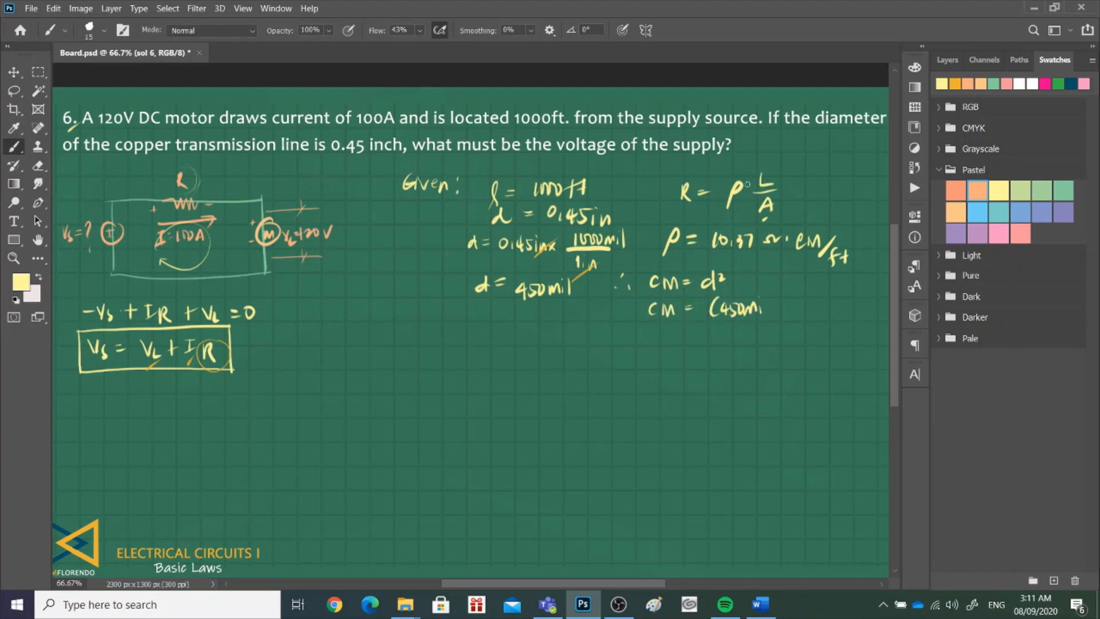
{"action": "key", "text": "ctrl+z"}
{"action": "key", "text": "ctrl+z"}
{"action": "mouse_move", "coordinate": [749, 309]}
{"action": "left_mouse_down"}
{"action": "mouse_move", "coordinate": [782, 320]}
{"action": "mouse_move", "coordinate": [795, 303]}
{"action": "left_mouse_up"}
- Start a third CM = line and redraw the ∴ dots with A → before CM = d²
{"action": "mouse_move", "coordinate": [663, 326]}
{"action": "left_mouse_down"}
{"action": "mouse_move", "coordinate": [659, 338]}
{"action": "mouse_move", "coordinate": [691, 330]}
{"action": "left_mouse_up"}
{"action": "left_click_drag", "start_coordinate": [682, 335], "coordinate": [692, 335]}
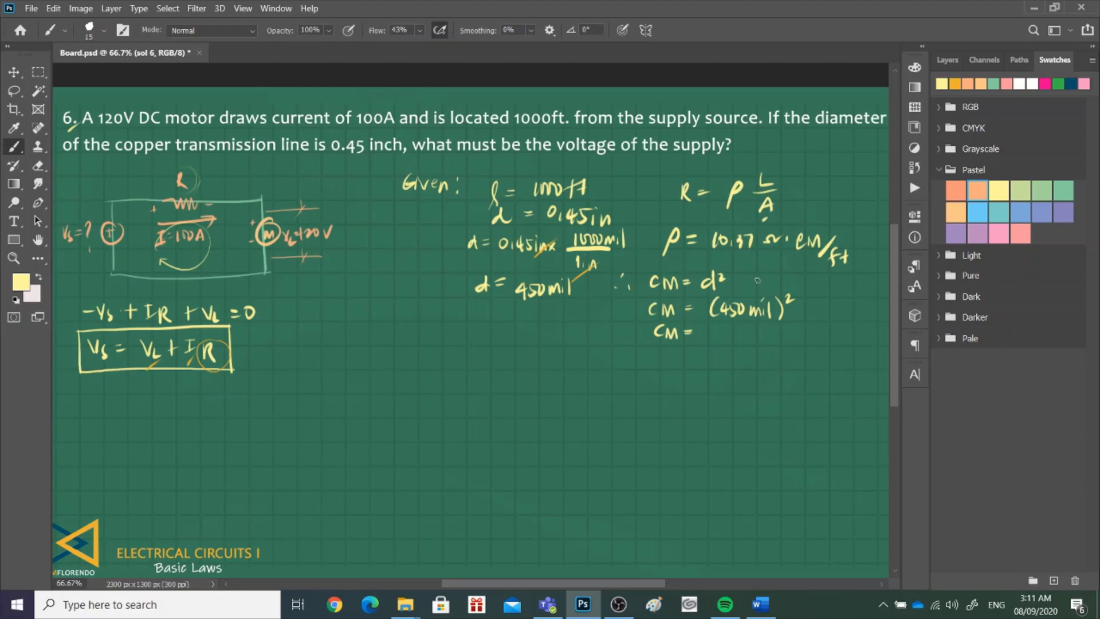
{"action": "mouse_move", "coordinate": [618, 276]}
{"action": "left_mouse_down"}
{"action": "mouse_move", "coordinate": [640, 286]}
{"action": "mouse_move", "coordinate": [621, 278]}
{"action": "mouse_move", "coordinate": [625, 292]}
{"action": "left_mouse_up"}
{"action": "left_click", "coordinate": [601, 280]}
{"action": "left_click", "coordinate": [599, 290]}
{"action": "left_click", "coordinate": [606, 289]}
{"action": "left_click_drag", "start_coordinate": [617, 287], "coordinate": [637, 288]}
- Write 202,500 CM on the third line
{"action": "mouse_move", "coordinate": [715, 327]}
{"action": "left_mouse_down"}
{"action": "mouse_move", "coordinate": [712, 337]}
{"action": "mouse_move", "coordinate": [746, 341]}
{"action": "mouse_move", "coordinate": [769, 328]}
{"action": "left_mouse_up"}
{"action": "left_click", "coordinate": [748, 326]}
{"action": "mouse_move", "coordinate": [775, 328]}
{"action": "left_mouse_down"}
{"action": "mouse_move", "coordinate": [773, 338]}
{"action": "mouse_move", "coordinate": [785, 329]}
{"action": "mouse_move", "coordinate": [817, 340]}
{"action": "left_mouse_up"}
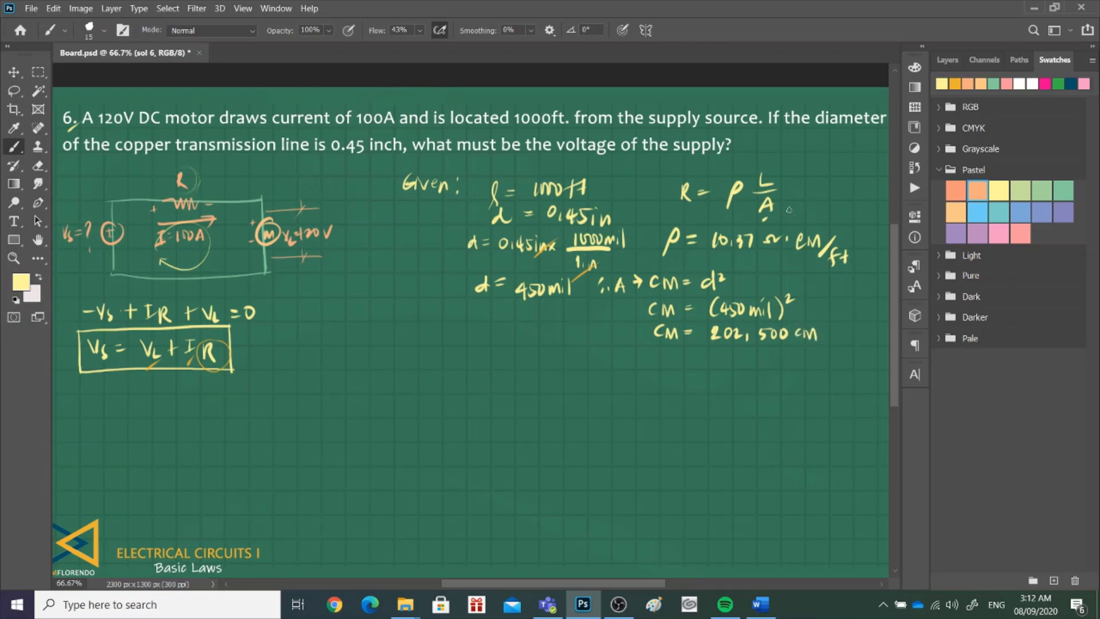
{"action": "left_click", "coordinate": [955, 84]}
- Tick L and A in R = ρL/A and the ft and cm units in orange
{"action": "left_click_drag", "start_coordinate": [775, 186], "coordinate": [789, 173]}
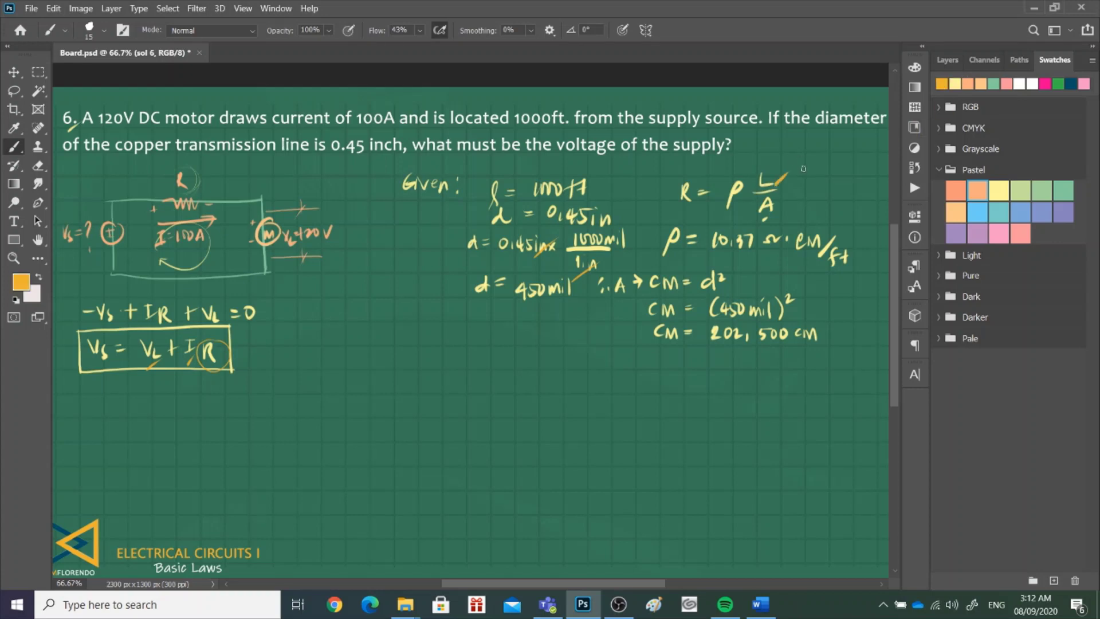
{"action": "left_click_drag", "start_coordinate": [841, 275], "coordinate": [847, 273]}
{"action": "left_click_drag", "start_coordinate": [768, 220], "coordinate": [776, 216]}
{"action": "left_click_drag", "start_coordinate": [800, 257], "coordinate": [807, 251]}
{"action": "left_click_drag", "start_coordinate": [802, 345], "coordinate": [809, 341]}
- Draw a long vertical orange brace down the board, undoing a stray stroke
{"action": "left_click_drag", "start_coordinate": [290, 281], "coordinate": [288, 523]}
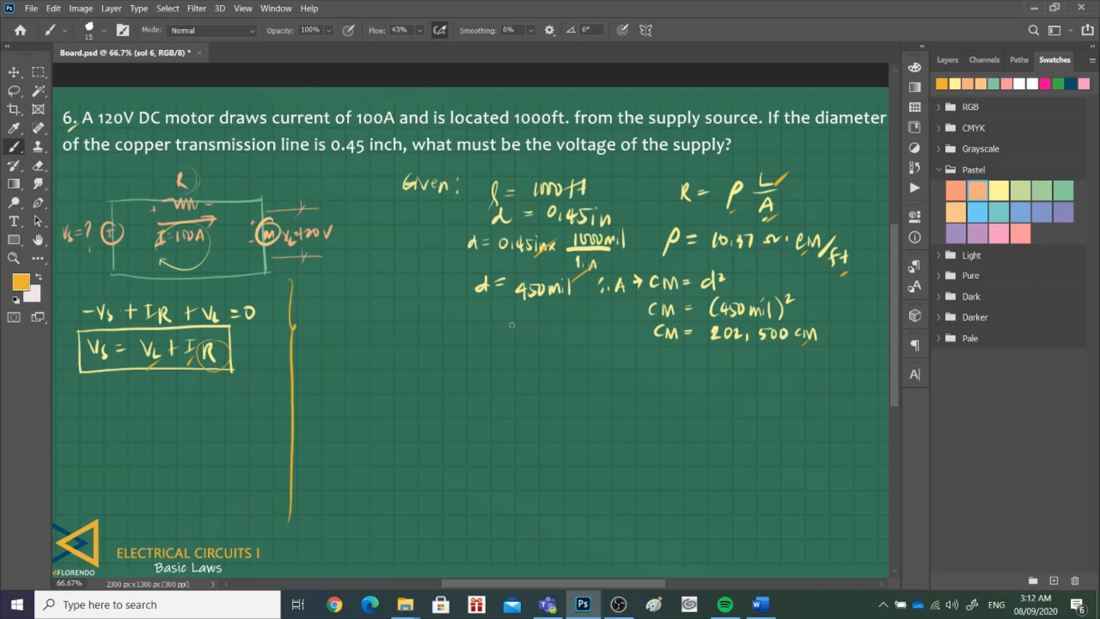
{"action": "mouse_move", "coordinate": [342, 343]}
{"action": "left_mouse_down"}
{"action": "mouse_move", "coordinate": [341, 365]}
{"action": "mouse_move", "coordinate": [326, 355]}
{"action": "left_mouse_up"}
{"action": "key", "text": "ctrl+z"}
{"action": "key", "text": "ctrl+z"}
- In pale yellow, write R = 10.37 Ω·cm/ft right of the brace
{"action": "left_click", "coordinate": [955, 84]}
{"action": "left_click_drag", "start_coordinate": [324, 347], "coordinate": [334, 367]}
{"action": "mouse_move", "coordinate": [339, 354]}
{"action": "left_mouse_down"}
{"action": "mouse_move", "coordinate": [361, 369]}
{"action": "mouse_move", "coordinate": [370, 355]}
{"action": "left_mouse_up"}
{"action": "left_click_drag", "start_coordinate": [377, 368], "coordinate": [385, 367]}
{"action": "mouse_move", "coordinate": [390, 355]}
{"action": "left_mouse_down"}
{"action": "mouse_move", "coordinate": [447, 371]}
{"action": "mouse_move", "coordinate": [416, 393]}
{"action": "mouse_move", "coordinate": [422, 386]}
{"action": "left_mouse_up"}
{"action": "left_click_drag", "start_coordinate": [430, 380], "coordinate": [430, 393]}
{"action": "left_click_drag", "start_coordinate": [424, 385], "coordinate": [436, 385]}
- Append the bracketed conversion [1000 ft / 202,500 cm], rewriting the badly formed cm
{"action": "mouse_move", "coordinate": [457, 344]}
{"action": "left_mouse_down"}
{"action": "mouse_move", "coordinate": [462, 393]}
{"action": "mouse_move", "coordinate": [467, 345]}
{"action": "mouse_move", "coordinate": [480, 362]}
{"action": "mouse_move", "coordinate": [511, 365]}
{"action": "mouse_move", "coordinate": [516, 355]}
{"action": "left_mouse_up"}
{"action": "mouse_move", "coordinate": [518, 351]}
{"action": "left_mouse_down"}
{"action": "mouse_move", "coordinate": [468, 369]}
{"action": "mouse_move", "coordinate": [547, 370]}
{"action": "left_mouse_up"}
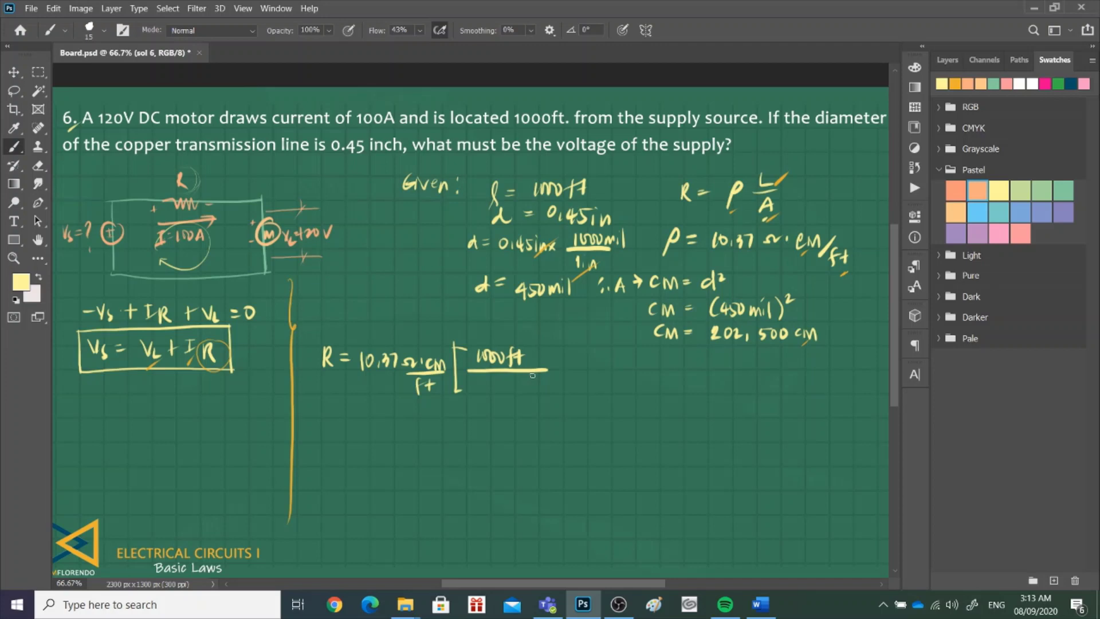
{"action": "left_click_drag", "start_coordinate": [472, 380], "coordinate": [480, 393]}
{"action": "left_click_drag", "start_coordinate": [486, 381], "coordinate": [487, 381]}
{"action": "left_click_drag", "start_coordinate": [490, 382], "coordinate": [497, 392]}
{"action": "left_click_drag", "start_coordinate": [502, 388], "coordinate": [547, 392]}
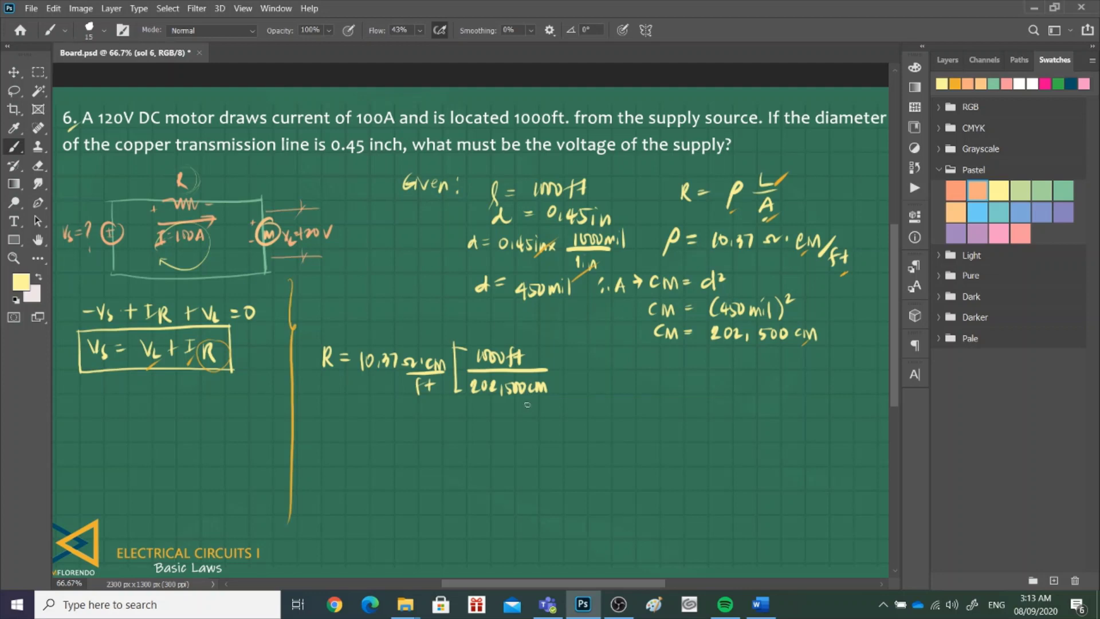
{"action": "key", "text": "ctrl+z"}
{"action": "key", "text": "ctrl+z"}
{"action": "left_click_drag", "start_coordinate": [533, 386], "coordinate": [555, 395]}
{"action": "left_click_drag", "start_coordinate": [555, 348], "coordinate": [561, 396]}
- Cross out the cancelling cm and ft units in orange
{"action": "left_click", "coordinate": [955, 84]}
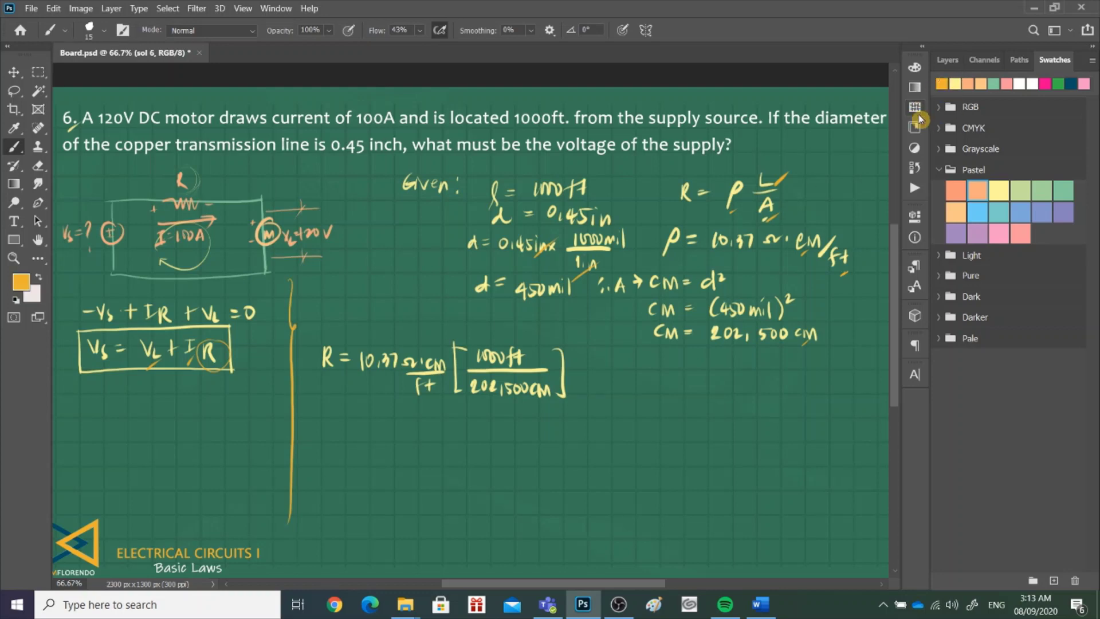
{"action": "left_click_drag", "start_coordinate": [430, 370], "coordinate": [447, 355]}
{"action": "mouse_move", "coordinate": [534, 401]}
{"action": "left_mouse_down"}
{"action": "mouse_move", "coordinate": [544, 396]}
{"action": "mouse_move", "coordinate": [519, 357]}
{"action": "left_mouse_up"}
{"action": "left_click_drag", "start_coordinate": [420, 402], "coordinate": [443, 380]}
- In pale yellow, write R = 0.1024 Ω below the bracketed equation
{"action": "left_click", "coordinate": [955, 84]}
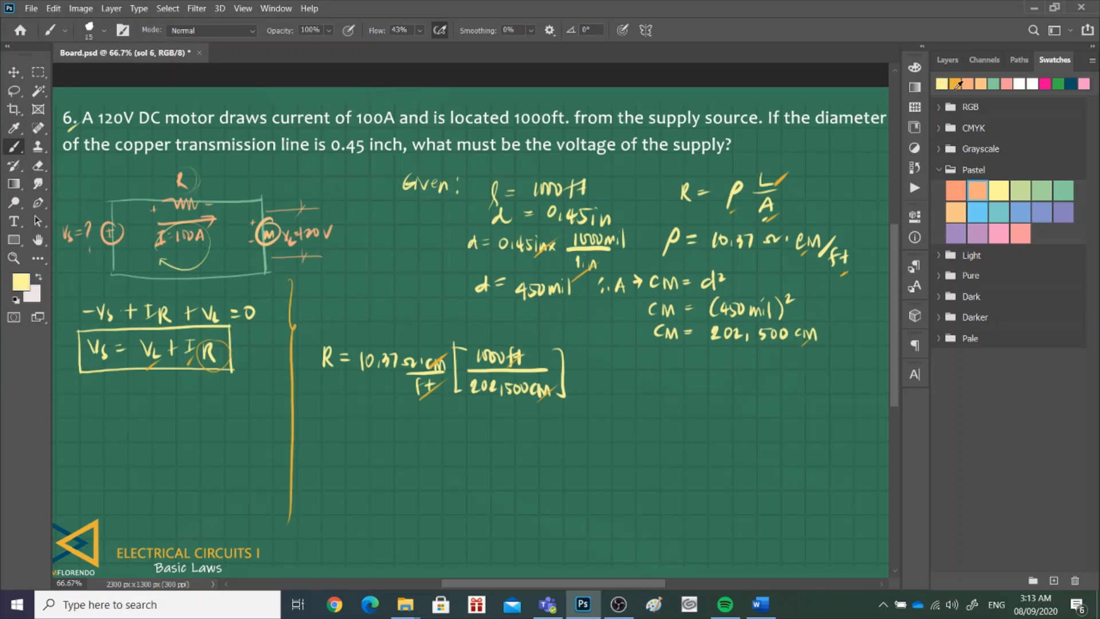
{"action": "mouse_move", "coordinate": [321, 423]}
{"action": "left_mouse_down"}
{"action": "mouse_move", "coordinate": [322, 442]}
{"action": "mouse_move", "coordinate": [346, 426]}
{"action": "left_mouse_up"}
{"action": "mouse_move", "coordinate": [335, 434]}
{"action": "left_mouse_down"}
{"action": "mouse_move", "coordinate": [360, 425]}
{"action": "mouse_move", "coordinate": [409, 440]}
{"action": "mouse_move", "coordinate": [441, 430]}
{"action": "left_mouse_up"}
{"action": "left_click", "coordinate": [372, 438]}
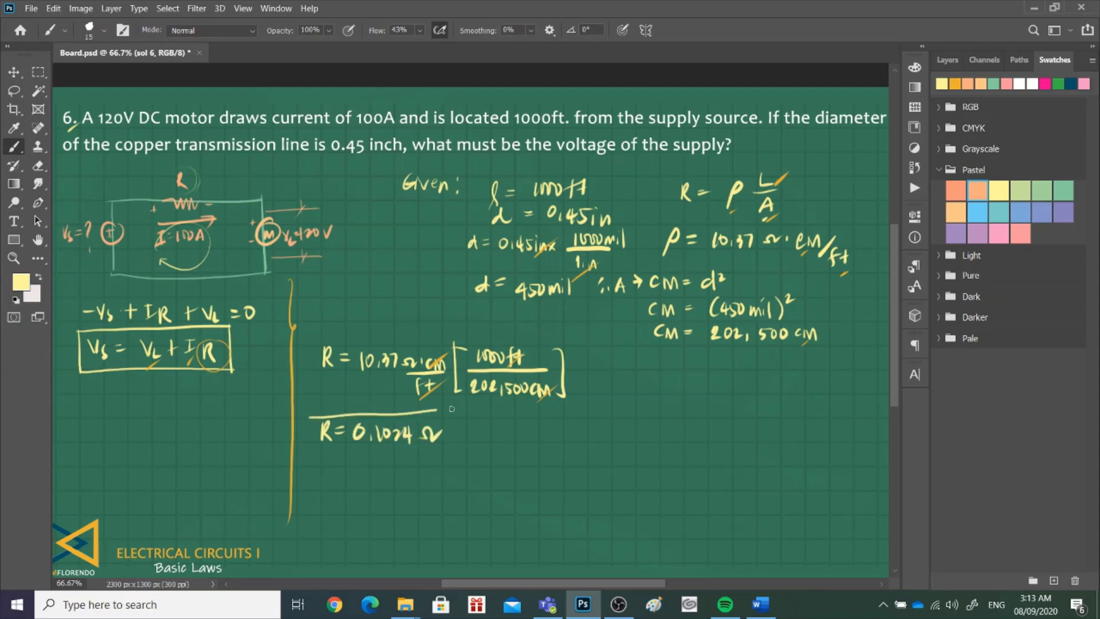
- Draw a yellow horizontal stroke beneath R = 0.1024 Ω
{"action": "left_click_drag", "start_coordinate": [316, 453], "coordinate": [466, 449]}
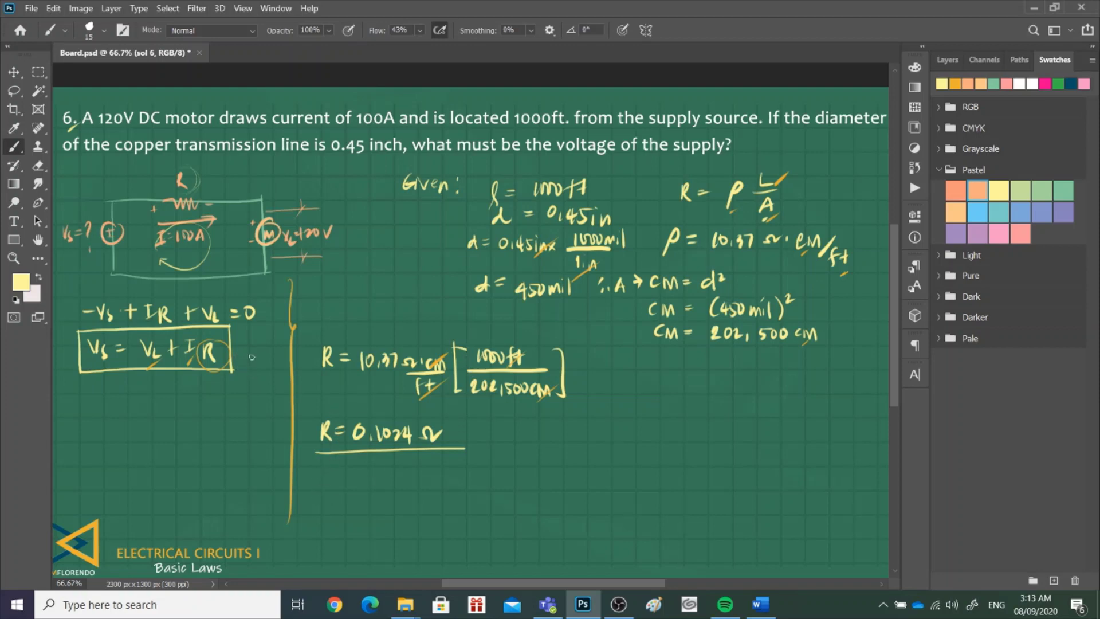
- Label the boxed equation (a), note 'substitute to (a)', and write Vs = VL + IR
{"action": "left_click_drag", "start_coordinate": [252, 357], "coordinate": [256, 373]}
{"action": "mouse_move", "coordinate": [461, 452]}
{"action": "left_mouse_down"}
{"action": "mouse_move", "coordinate": [513, 448]}
{"action": "mouse_move", "coordinate": [518, 435]}
{"action": "mouse_move", "coordinate": [525, 454]}
{"action": "mouse_move", "coordinate": [573, 441]}
{"action": "mouse_move", "coordinate": [580, 452]}
{"action": "left_mouse_up"}
{"action": "mouse_move", "coordinate": [341, 470]}
{"action": "left_mouse_down"}
{"action": "mouse_move", "coordinate": [351, 469]}
{"action": "mouse_move", "coordinate": [355, 490]}
{"action": "mouse_move", "coordinate": [381, 477]}
{"action": "left_mouse_up"}
{"action": "mouse_move", "coordinate": [372, 483]}
{"action": "left_mouse_down"}
{"action": "mouse_move", "coordinate": [409, 478]}
{"action": "mouse_move", "coordinate": [412, 493]}
{"action": "mouse_move", "coordinate": [443, 482]}
{"action": "left_mouse_up"}
{"action": "mouse_move", "coordinate": [434, 476]}
{"action": "left_mouse_down"}
{"action": "mouse_move", "coordinate": [435, 491]}
{"action": "mouse_move", "coordinate": [462, 472]}
{"action": "left_mouse_up"}
{"action": "left_click_drag", "start_coordinate": [456, 474], "coordinate": [463, 490]}
{"action": "left_click_drag", "start_coordinate": [469, 477], "coordinate": [469, 491]}
{"action": "left_click_drag", "start_coordinate": [468, 478], "coordinate": [481, 488]}
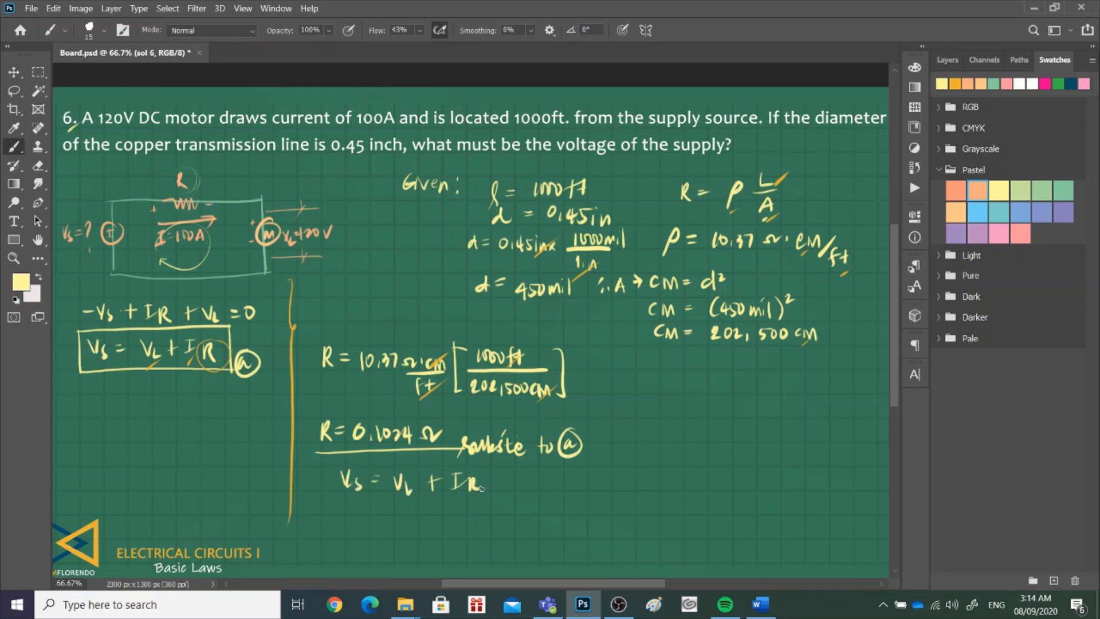
- Write the substitution Vs = 120V + (100A)(0.1024Ω) on the next line
{"action": "left_click_drag", "start_coordinate": [337, 505], "coordinate": [345, 522]}
{"action": "mouse_move", "coordinate": [345, 522]}
{"action": "left_mouse_down"}
{"action": "mouse_move", "coordinate": [348, 507]}
{"action": "mouse_move", "coordinate": [352, 524]}
{"action": "left_mouse_up"}
{"action": "left_click_drag", "start_coordinate": [367, 513], "coordinate": [376, 518]}
{"action": "mouse_move", "coordinate": [398, 509]}
{"action": "left_mouse_down"}
{"action": "mouse_move", "coordinate": [396, 524]}
{"action": "mouse_move", "coordinate": [410, 523]}
{"action": "left_mouse_up"}
{"action": "left_click_drag", "start_coordinate": [416, 511], "coordinate": [462, 514]}
{"action": "mouse_move", "coordinate": [454, 506]}
{"action": "left_mouse_down"}
{"action": "mouse_move", "coordinate": [452, 526]}
{"action": "mouse_move", "coordinate": [481, 524]}
{"action": "left_mouse_up"}
{"action": "mouse_move", "coordinate": [493, 507]}
{"action": "left_mouse_down"}
{"action": "mouse_move", "coordinate": [491, 519]}
{"action": "mouse_move", "coordinate": [505, 513]}
{"action": "left_mouse_up"}
{"action": "mouse_move", "coordinate": [523, 506]}
{"action": "left_mouse_down"}
{"action": "mouse_move", "coordinate": [521, 519]}
{"action": "mouse_move", "coordinate": [525, 507]}
{"action": "left_mouse_up"}
{"action": "left_click_drag", "start_coordinate": [524, 507], "coordinate": [535, 527]}
{"action": "mouse_move", "coordinate": [551, 502]}
{"action": "left_mouse_down"}
{"action": "mouse_move", "coordinate": [548, 524]}
{"action": "mouse_move", "coordinate": [558, 510]}
{"action": "mouse_move", "coordinate": [612, 515]}
{"action": "left_mouse_up"}
{"action": "left_click_drag", "start_coordinate": [609, 505], "coordinate": [608, 522]}
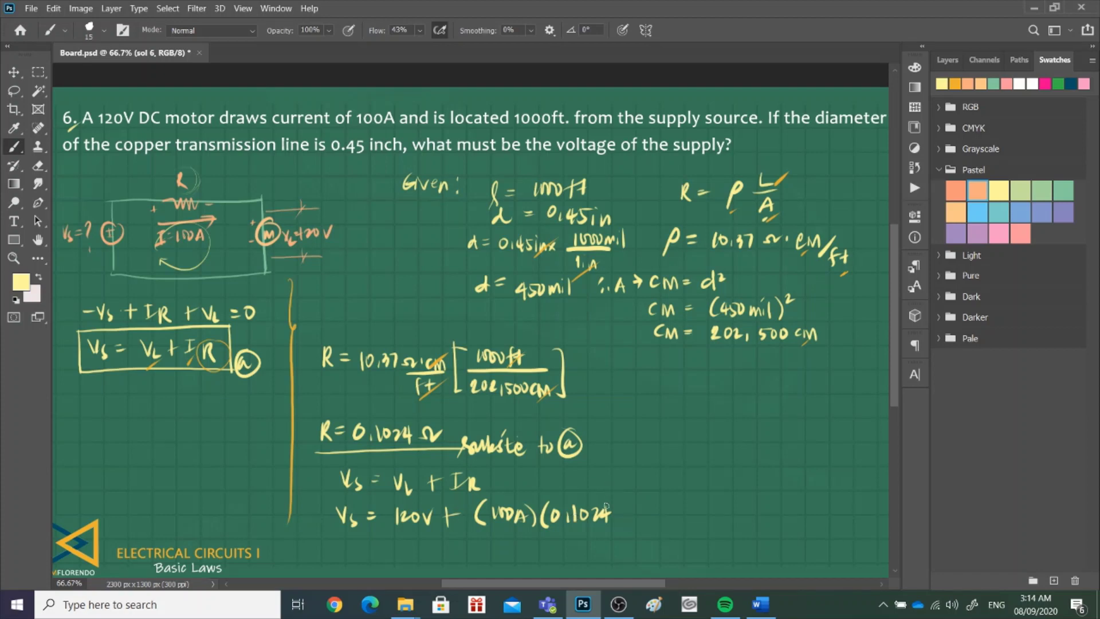
{"action": "left_click_drag", "start_coordinate": [614, 511], "coordinate": [633, 530]}
- Write the final Vs = 130.44V and box it in orange
{"action": "mouse_move", "coordinate": [340, 538]}
{"action": "left_mouse_down"}
{"action": "mouse_move", "coordinate": [358, 556]}
{"action": "mouse_move", "coordinate": [378, 543]}
{"action": "mouse_move", "coordinate": [403, 558]}
{"action": "mouse_move", "coordinate": [420, 546]}
{"action": "left_mouse_up"}
{"action": "left_click", "coordinate": [428, 551]}
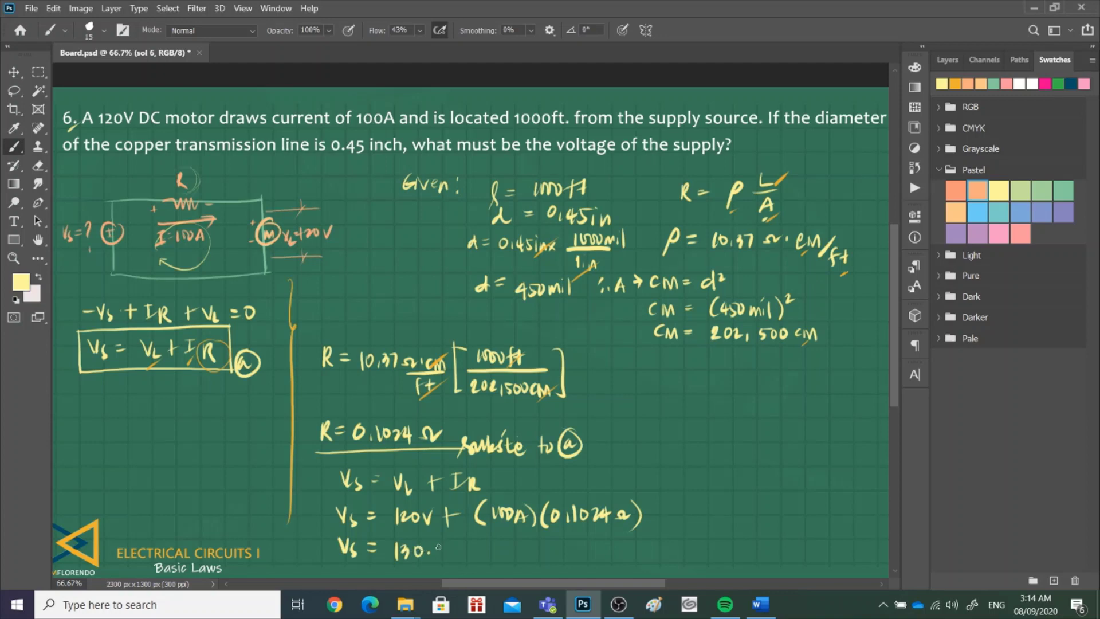
{"action": "mouse_move", "coordinate": [440, 543]}
{"action": "left_mouse_down"}
{"action": "mouse_move", "coordinate": [458, 557]}
{"action": "mouse_move", "coordinate": [473, 541]}
{"action": "left_mouse_up"}
{"action": "left_click", "coordinate": [954, 84]}
{"action": "left_click_drag", "start_coordinate": [326, 534], "coordinate": [496, 533]}
{"action": "mouse_move", "coordinate": [327, 541]}
{"action": "left_mouse_down"}
{"action": "mouse_move", "coordinate": [328, 572]}
{"action": "mouse_move", "coordinate": [496, 570]}
{"action": "left_mouse_up"}
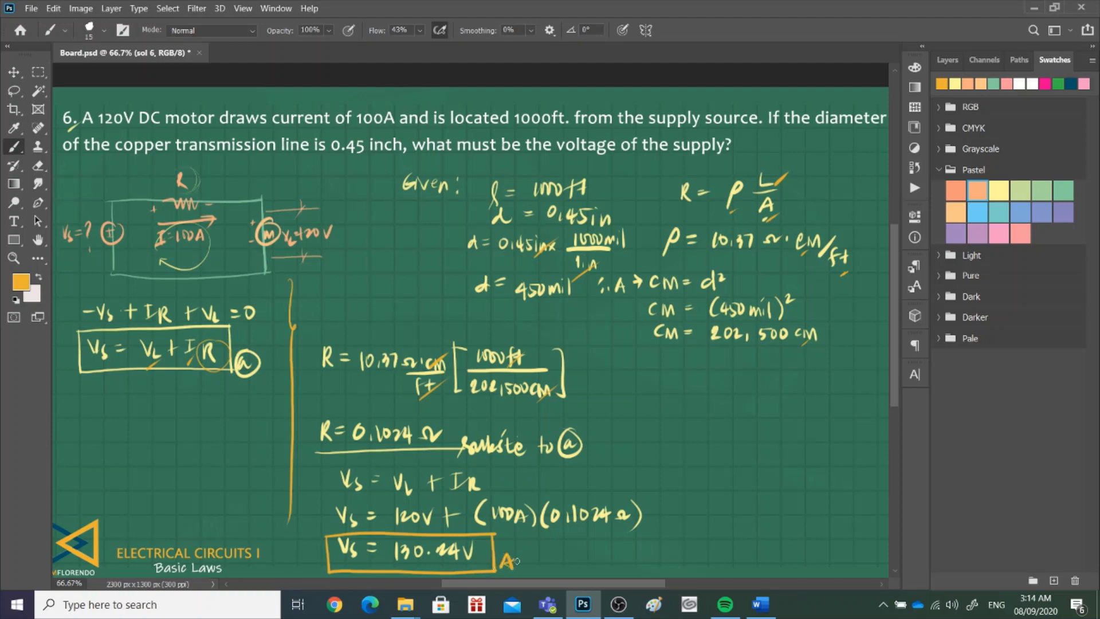